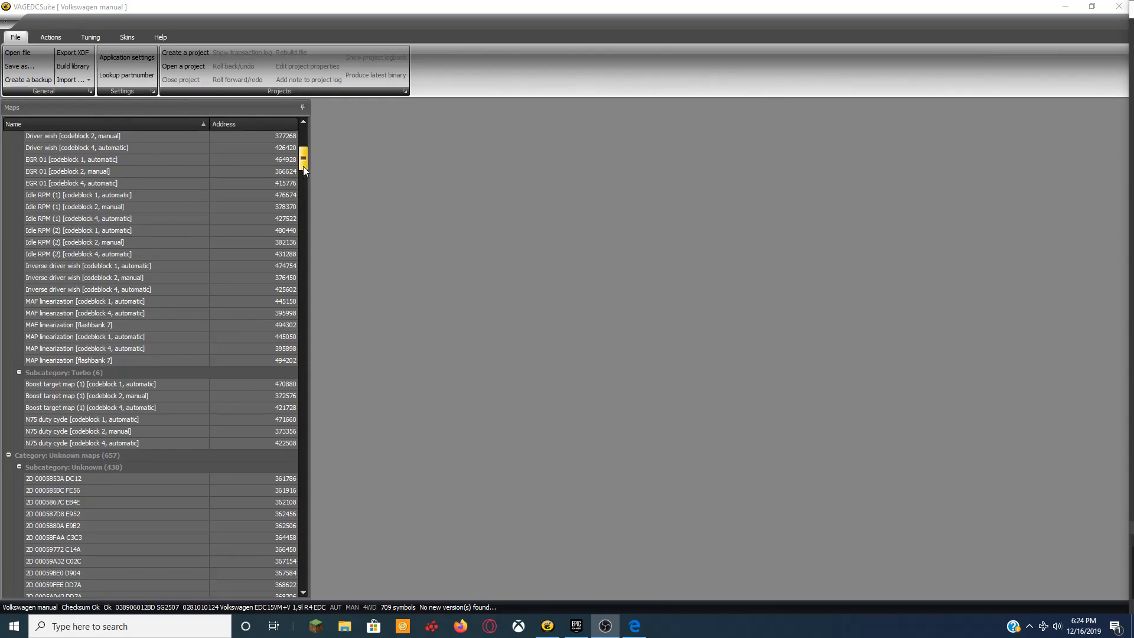
Reload the Volkswagen manual binary from the jetta tunes for sale folder.
{"action": "left_click_drag", "start_coordinate": [303, 165], "coordinate": [304, 133]}
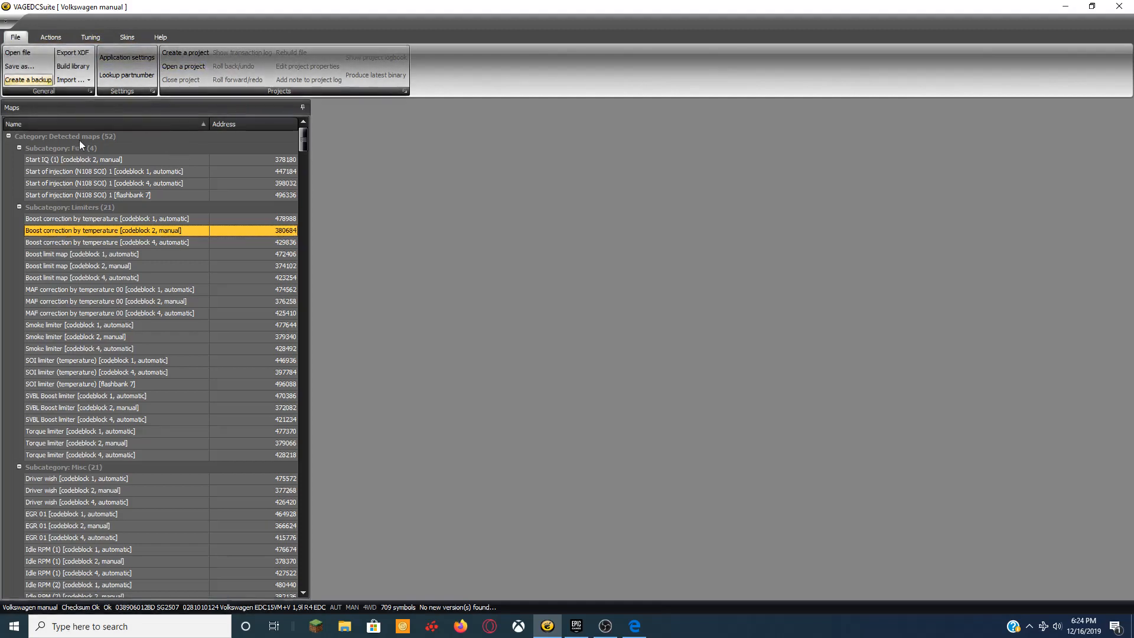
{"action": "left_click", "coordinate": [51, 38]}
{"action": "left_click", "coordinate": [15, 37]}
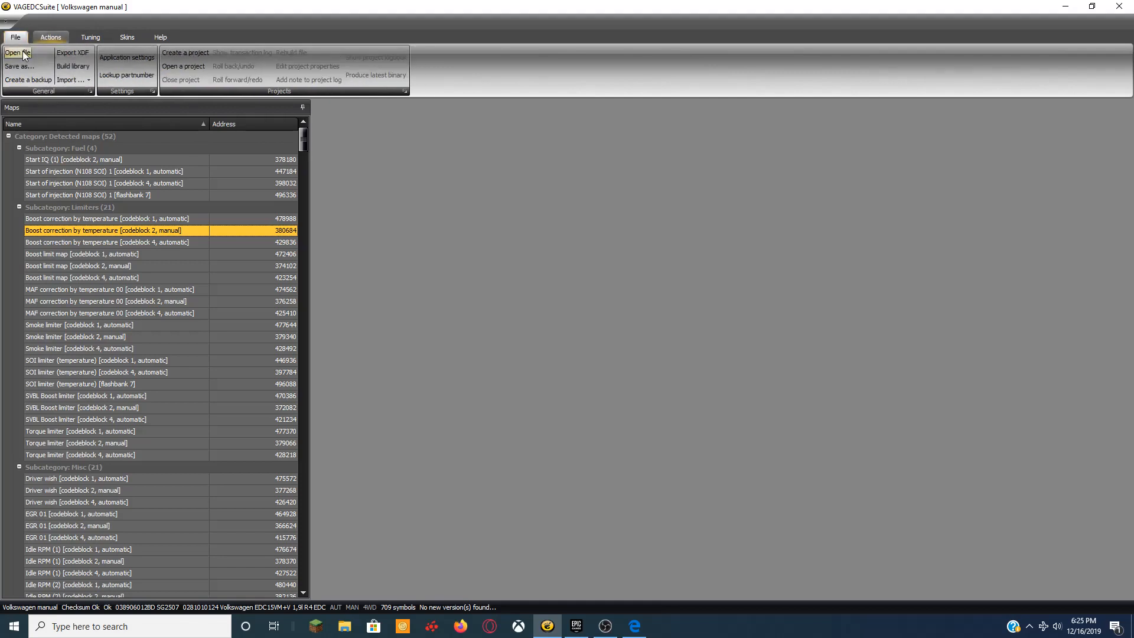
{"action": "left_click", "coordinate": [24, 55]}
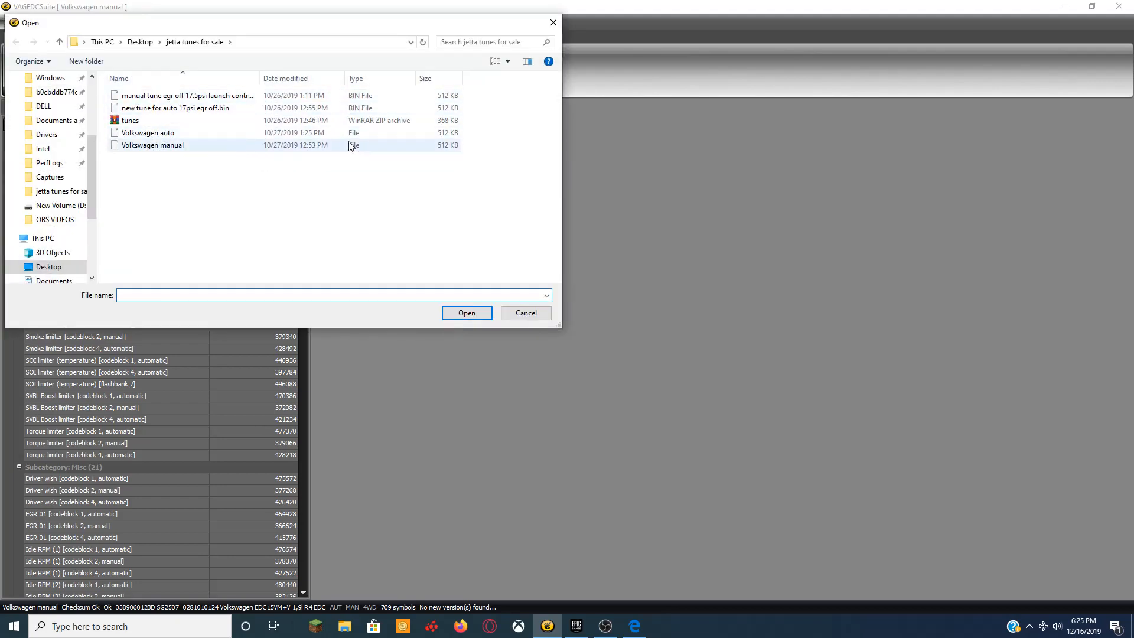
{"action": "left_click", "coordinate": [299, 145]}
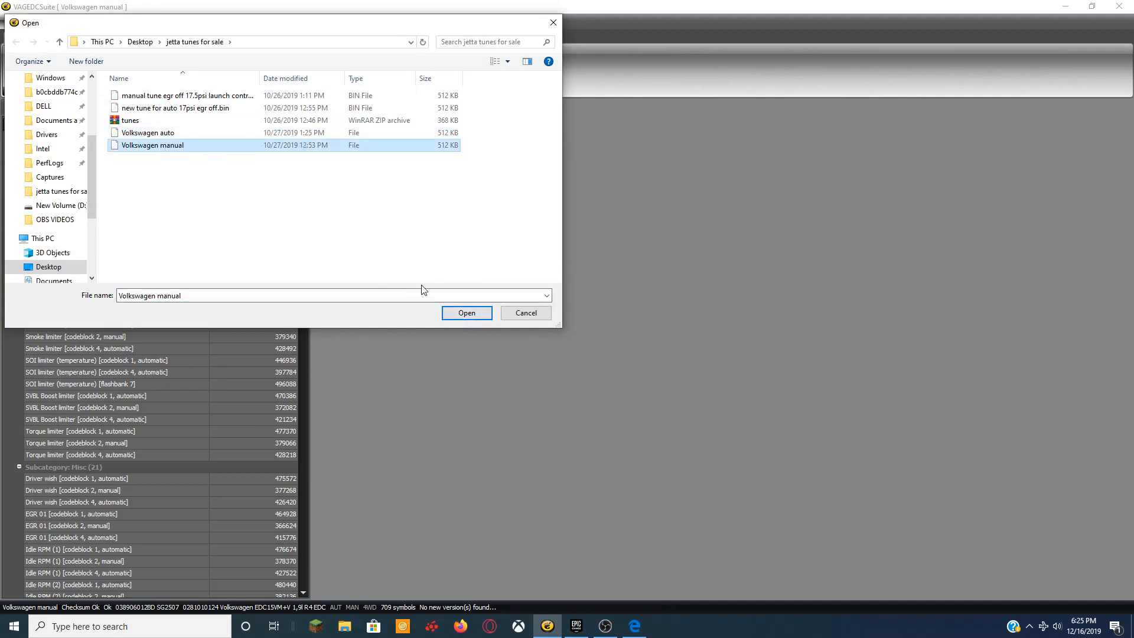
{"action": "left_click", "coordinate": [466, 312]}
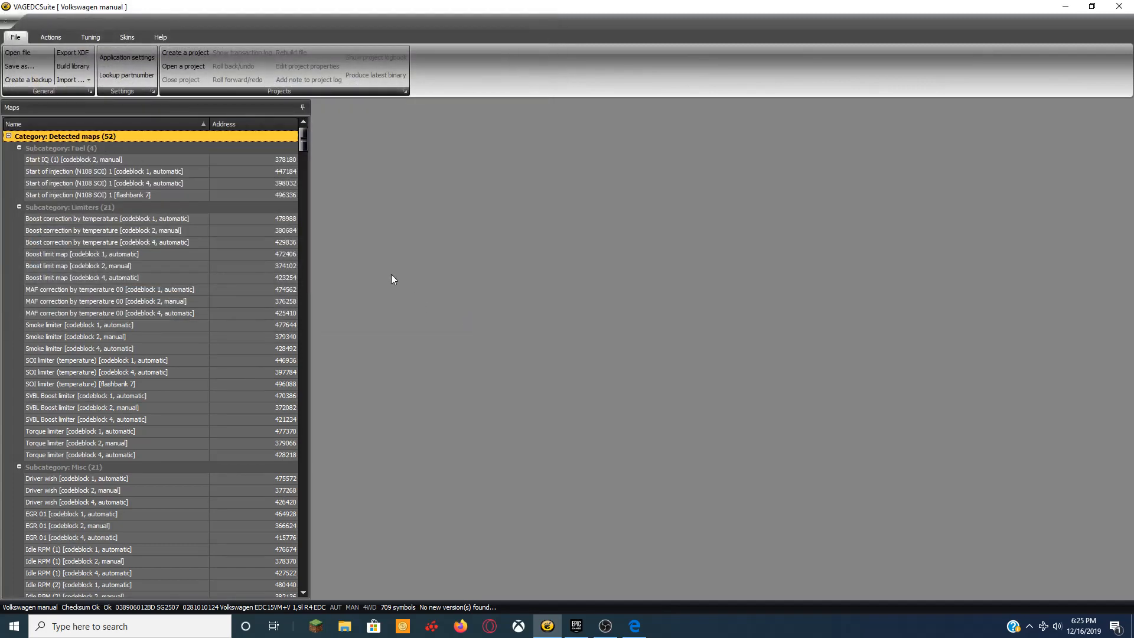
Run Activate Launch Control from the Actions tools to add the launch control maps.
{"action": "left_click", "coordinate": [50, 37]}
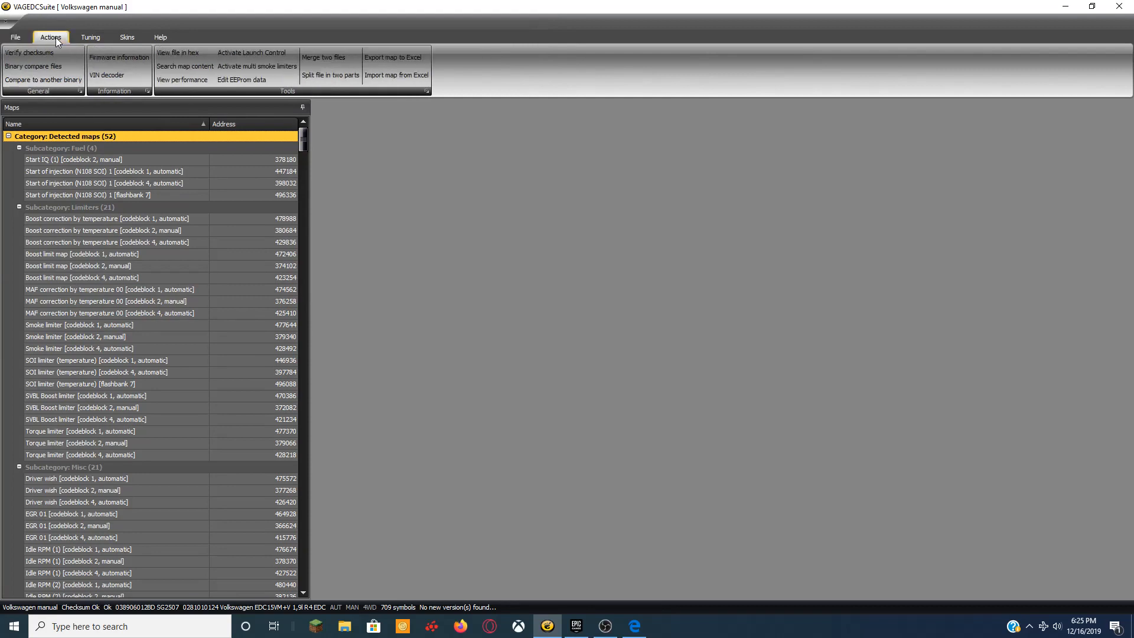
{"action": "left_click", "coordinate": [250, 52]}
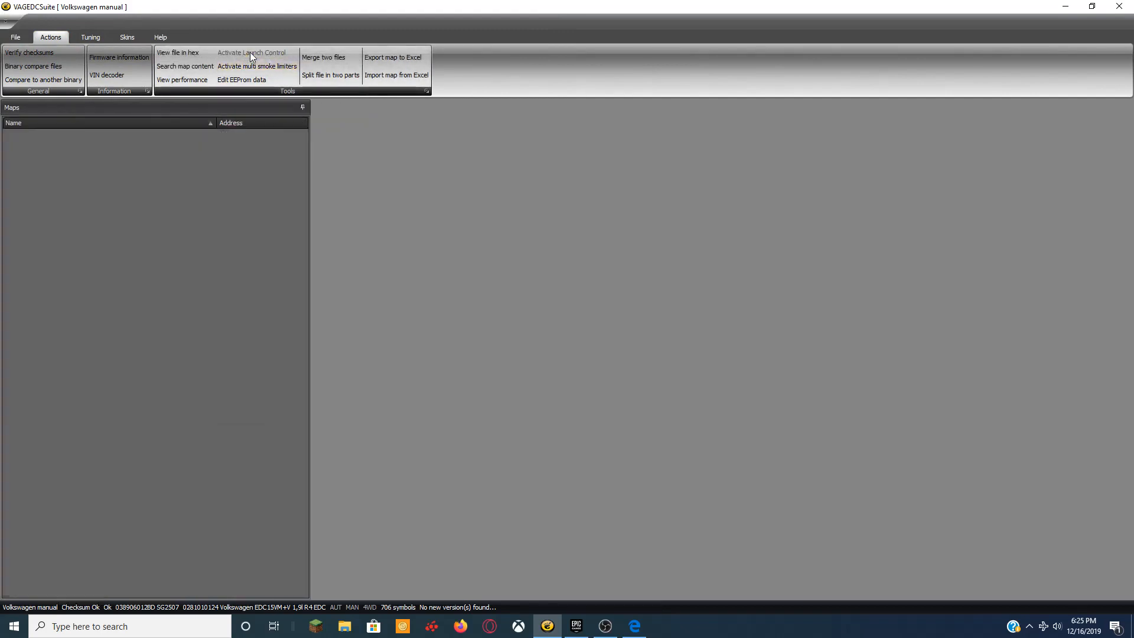
Locate Launch control map [codeblock 2, manual] under Misc in the Maps list and open it.
{"action": "left_click", "coordinate": [91, 37]}
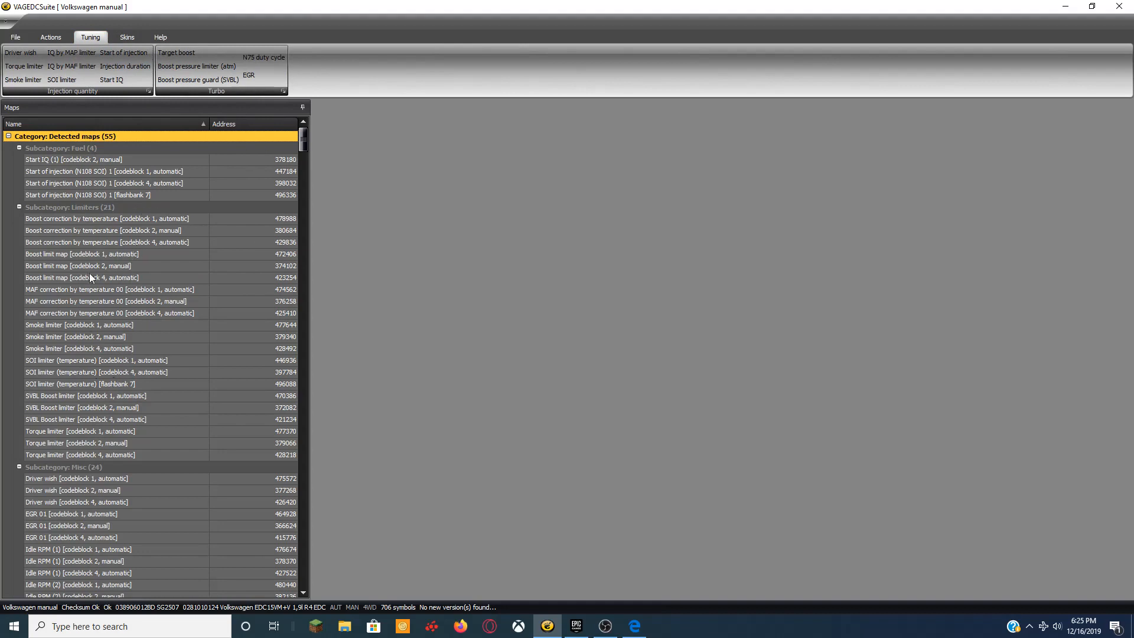
{"action": "scroll", "coordinate": [77, 458], "scroll_direction": "down", "scroll_amount": 7}
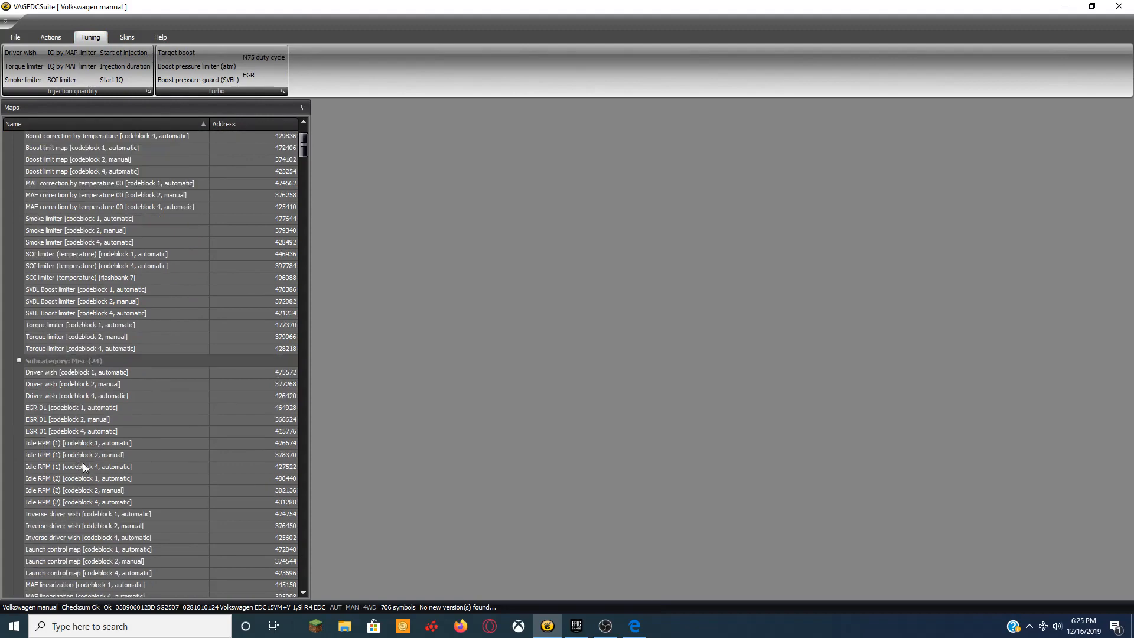
{"action": "left_click", "coordinate": [84, 421]}
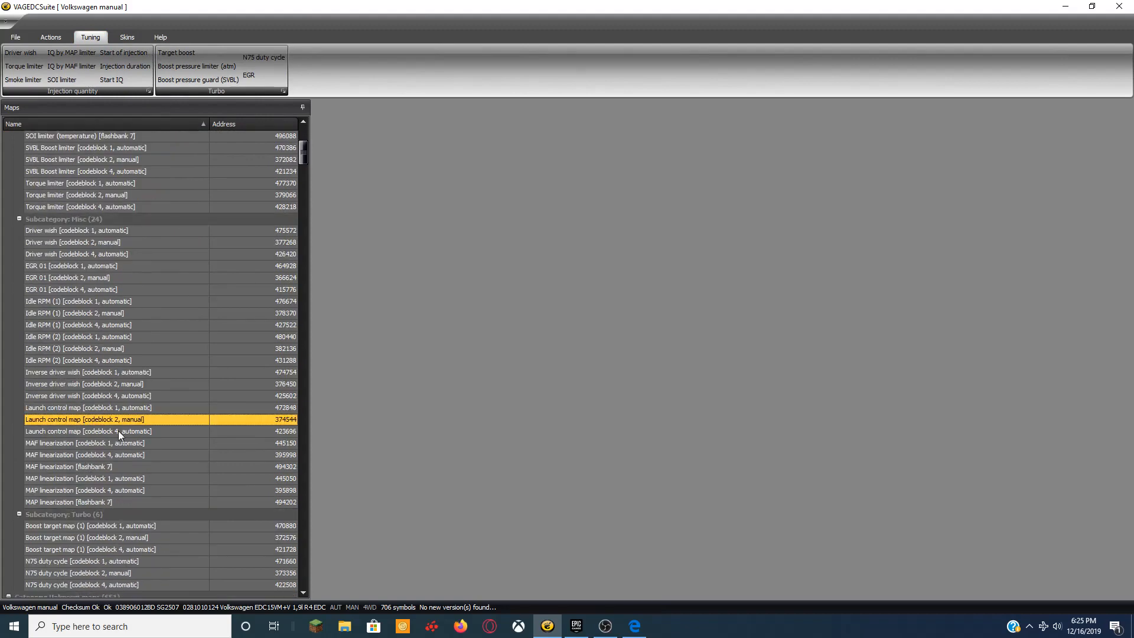
{"action": "left_click", "coordinate": [121, 431]}
{"action": "left_click", "coordinate": [128, 410]}
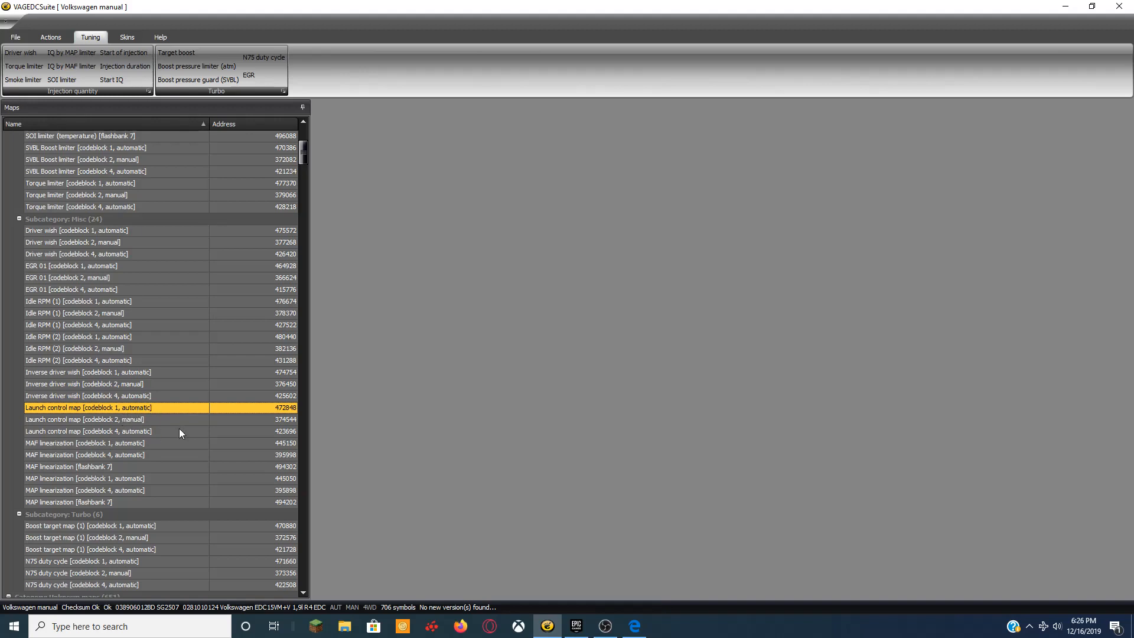
{"action": "left_click", "coordinate": [110, 419]}
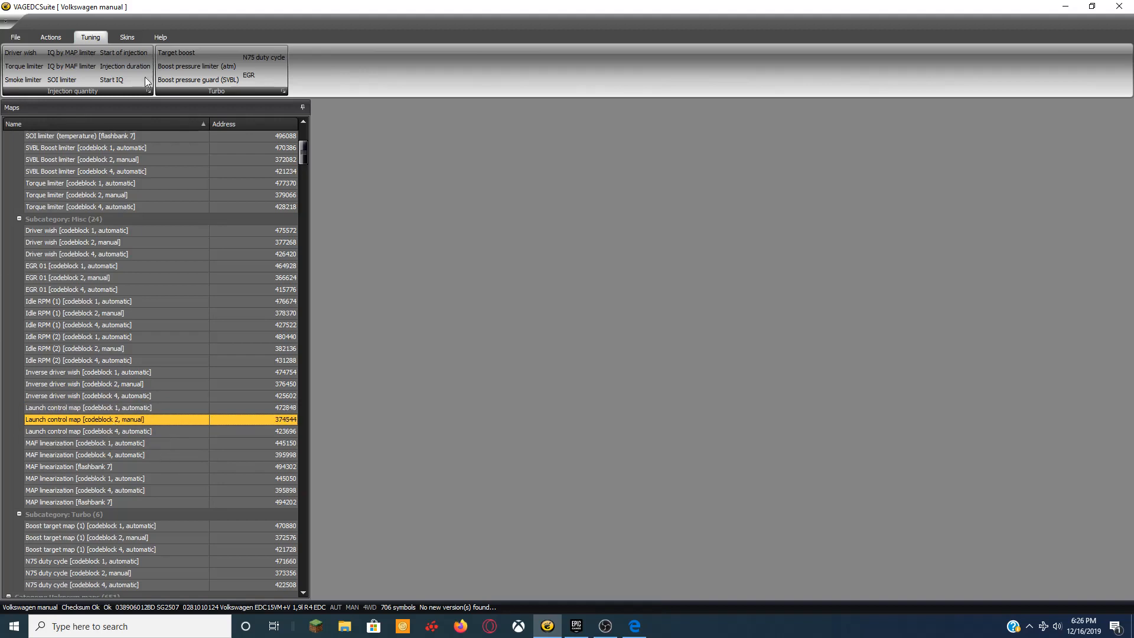
{"action": "double_click", "coordinate": [117, 420]}
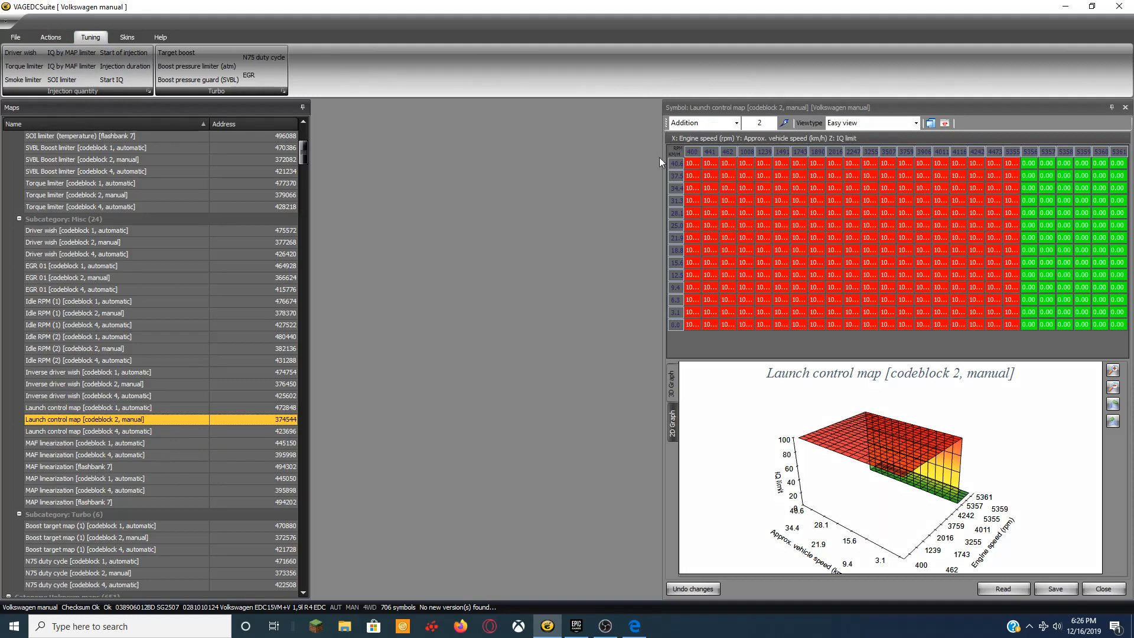
Widen the launch control table to show full values and bring up a cell's context menu.
{"action": "left_click", "coordinate": [662, 409]}
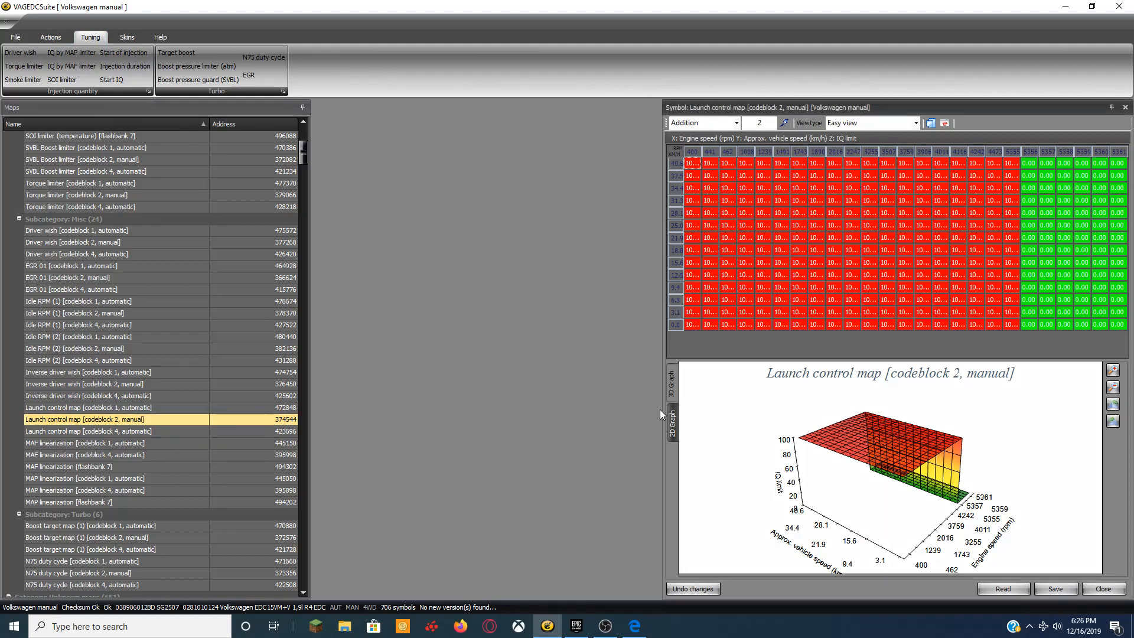
{"action": "left_click_drag", "start_coordinate": [662, 405], "coordinate": [312, 393]}
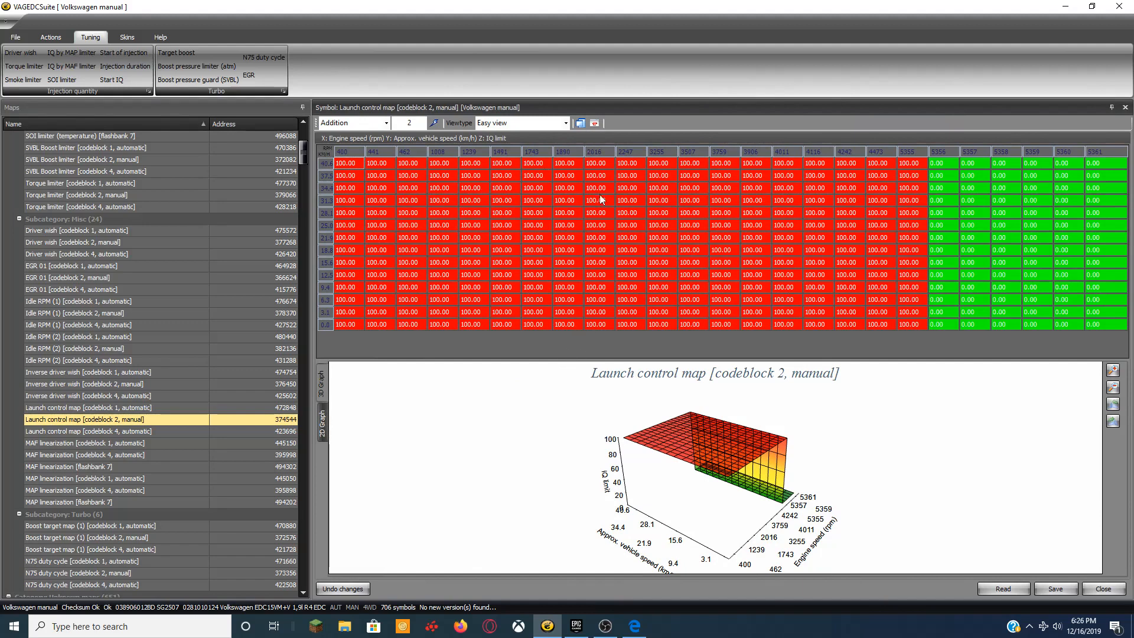
{"action": "right_click", "coordinate": [655, 154]}
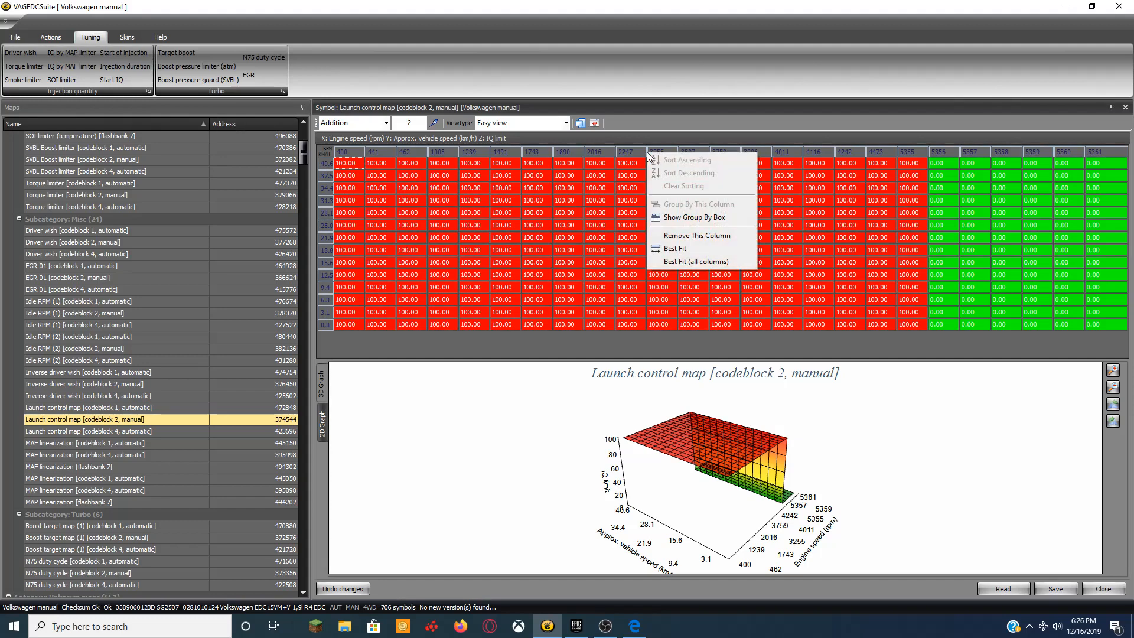
{"action": "left_click", "coordinate": [635, 250]}
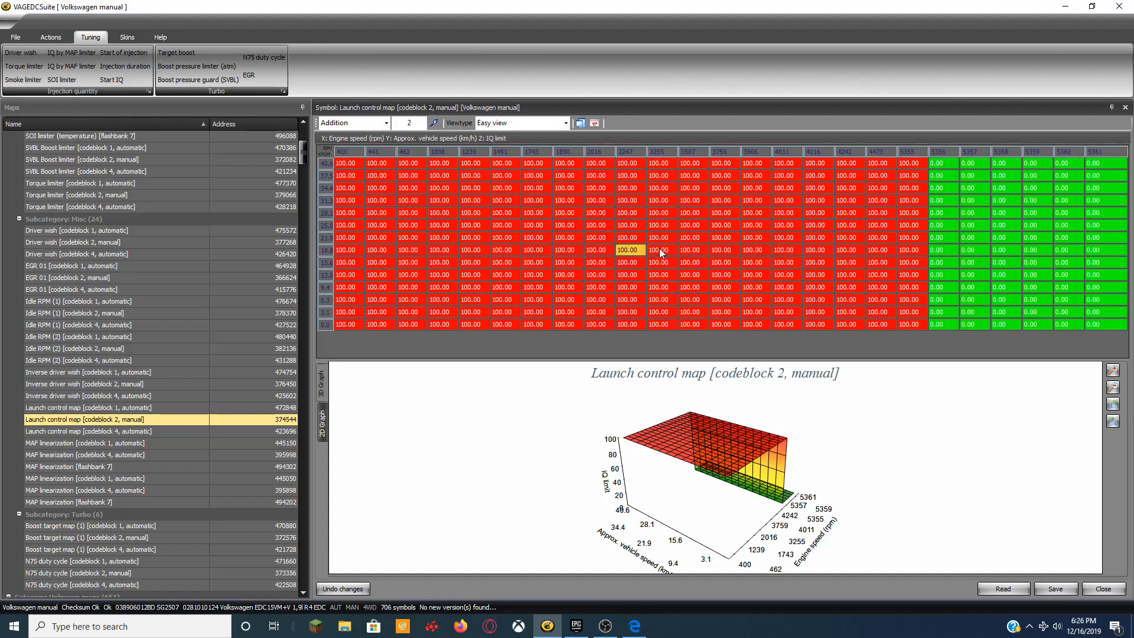
{"action": "right_click", "coordinate": [659, 248]}
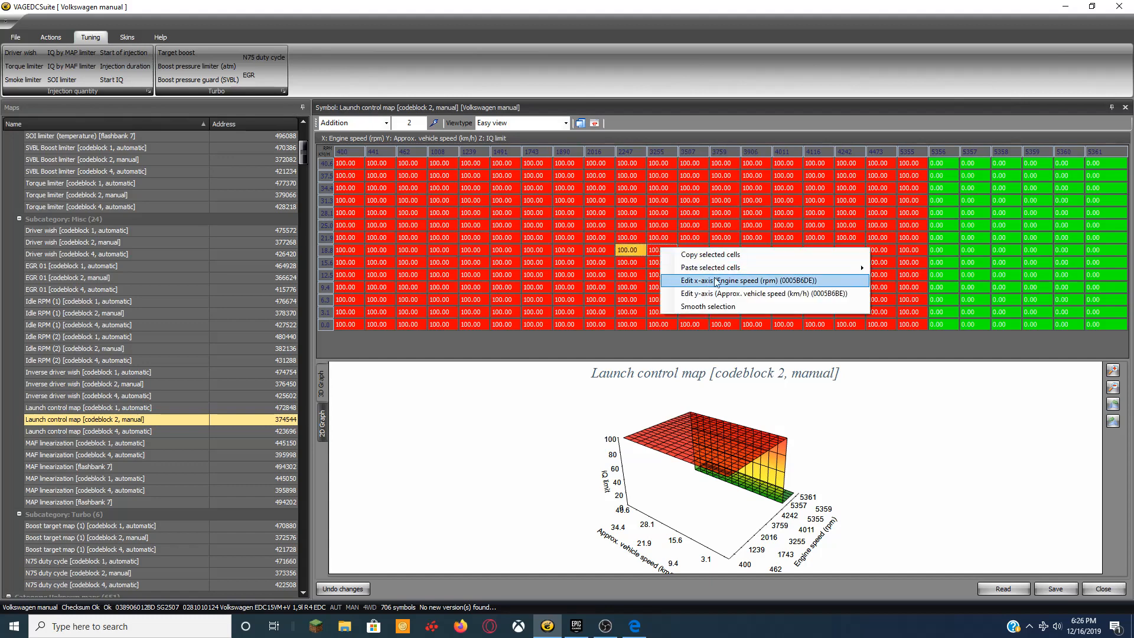
Bring up the engine-speed axis editor as a floating window, then close it.
{"action": "left_click", "coordinate": [750, 282]}
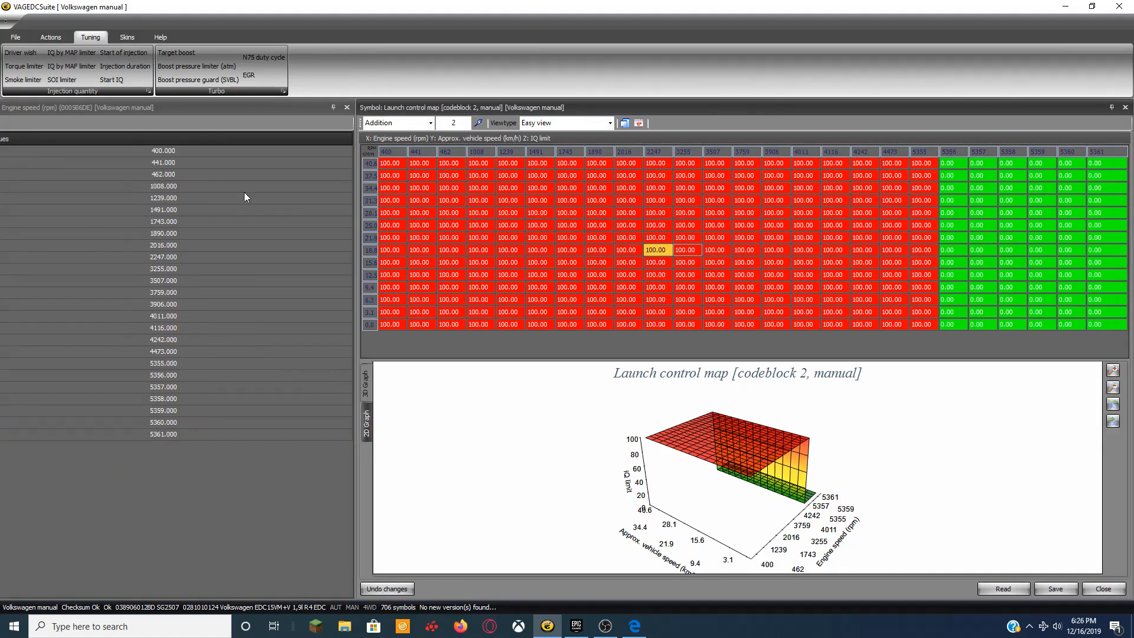
{"action": "left_click", "coordinate": [255, 143]}
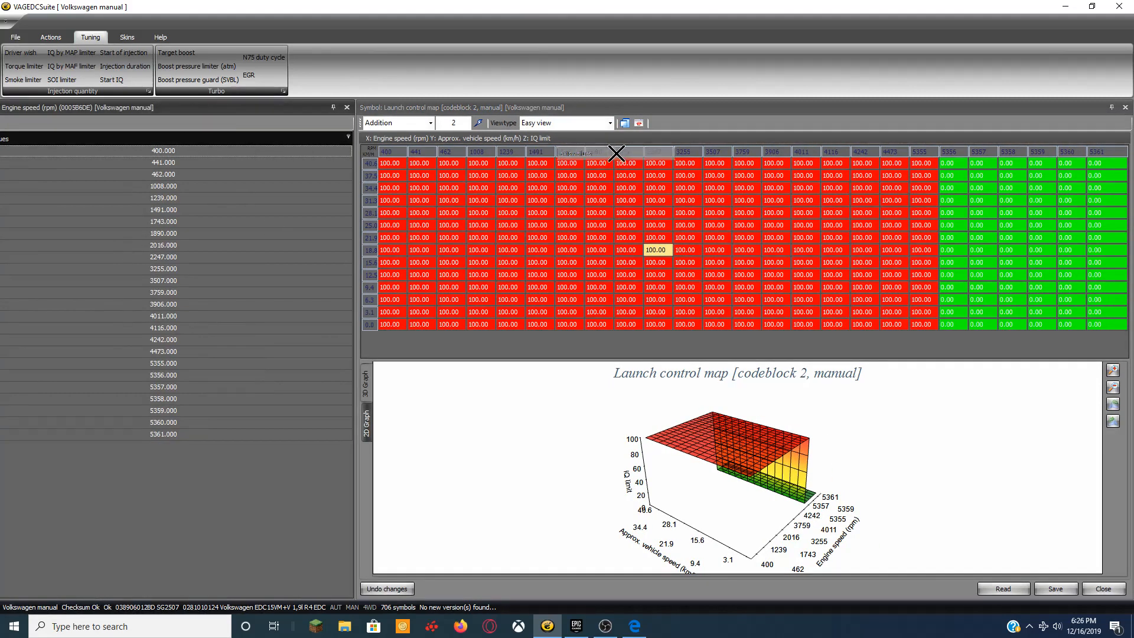
{"action": "left_click_drag", "start_coordinate": [243, 107], "coordinate": [569, 87]}
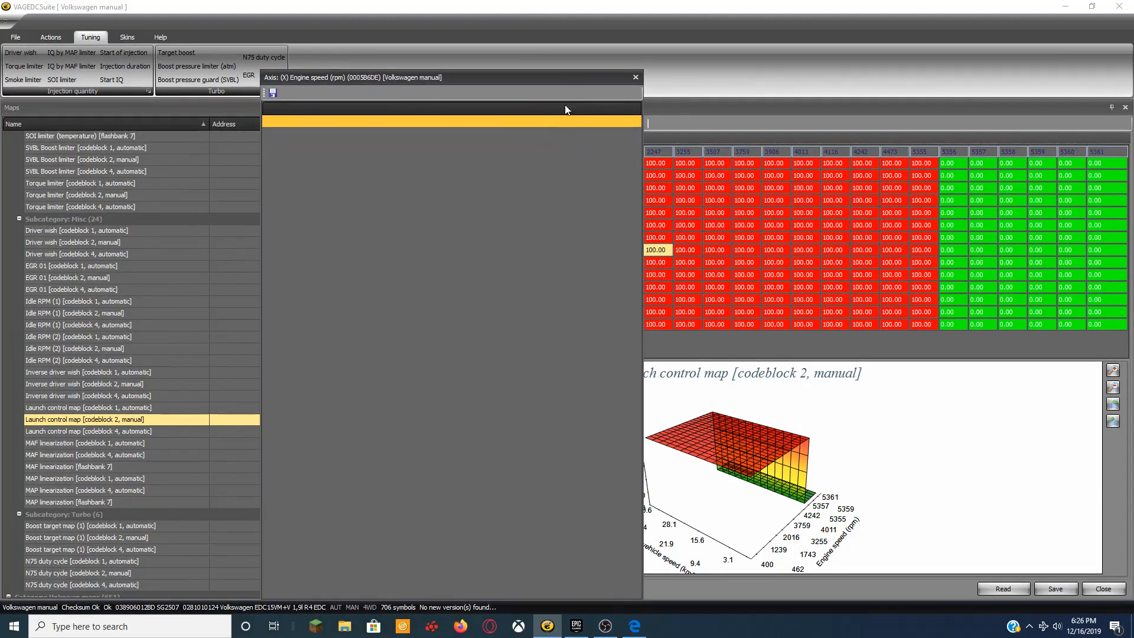
{"action": "left_click", "coordinate": [397, 203]}
{"action": "left_click", "coordinate": [636, 75]}
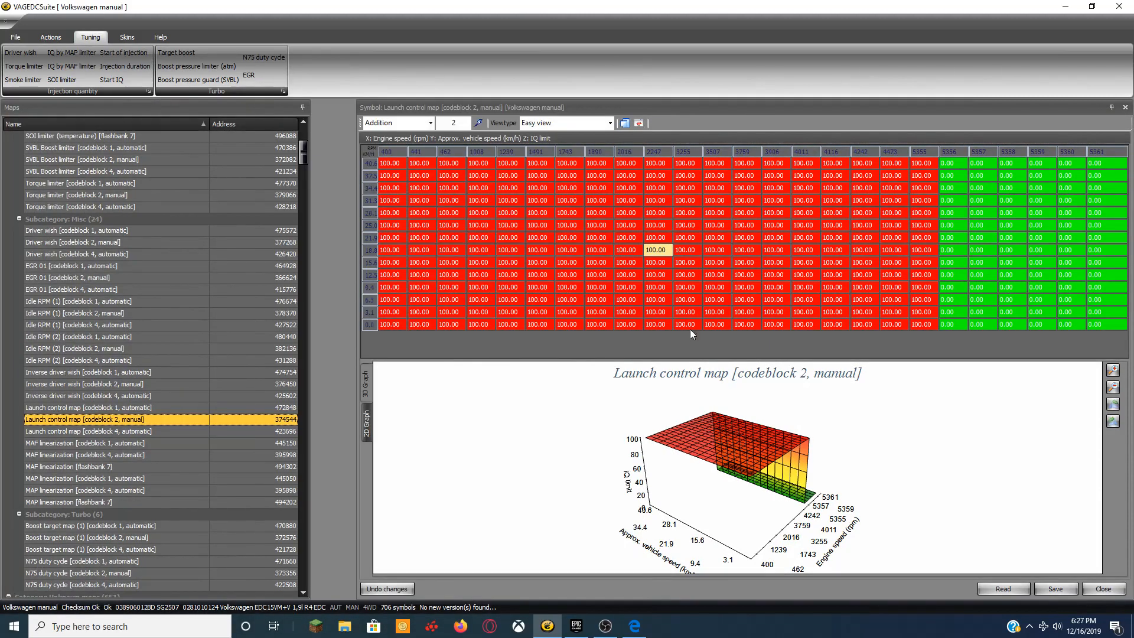
Change the 3507.000 rpm axis breakpoint to 3325.000 and close the axis editor.
{"action": "right_click", "coordinate": [658, 250]}
{"action": "left_click", "coordinate": [695, 282]}
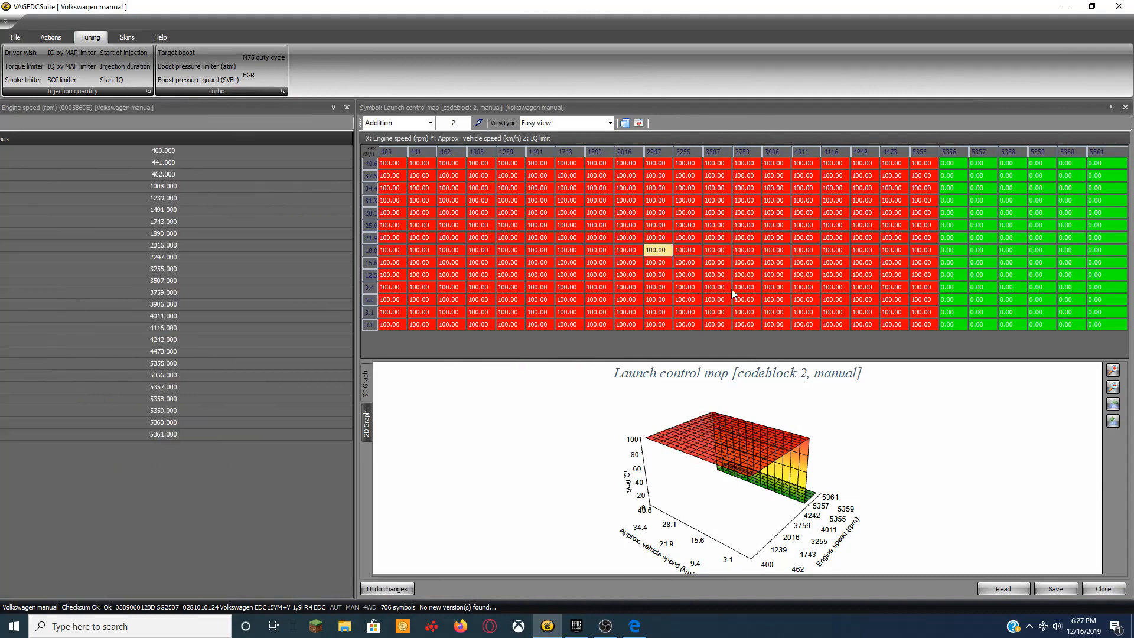
{"action": "left_click", "coordinate": [153, 270]}
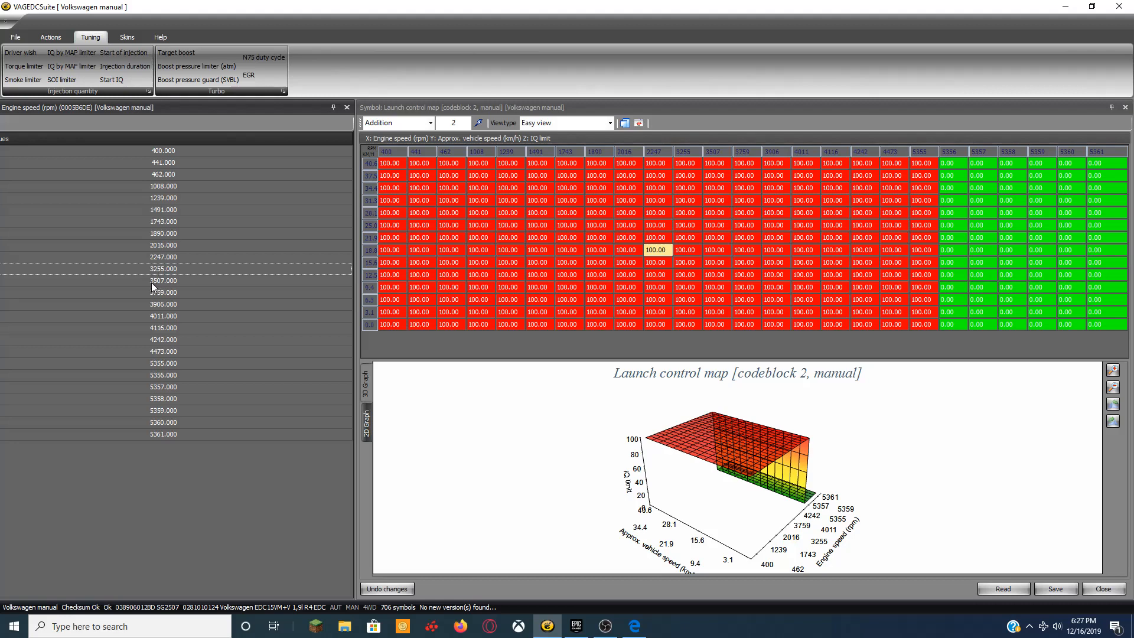
{"action": "left_click", "coordinate": [153, 281]}
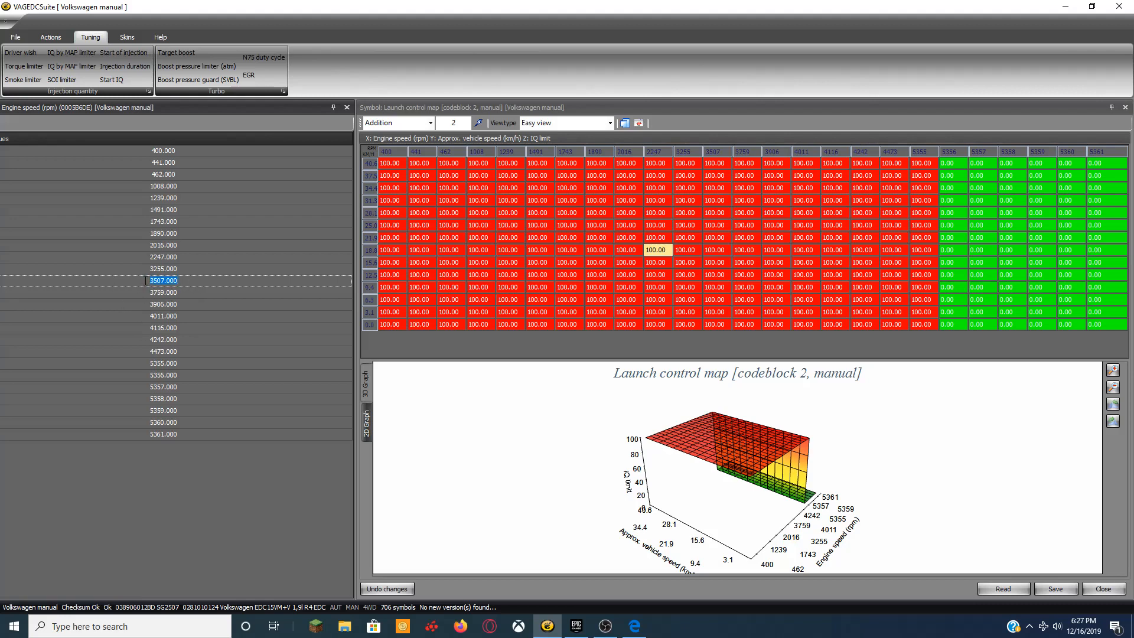
{"action": "key", "text": "BackSpace"}
{"action": "type", "text": "325.000"}
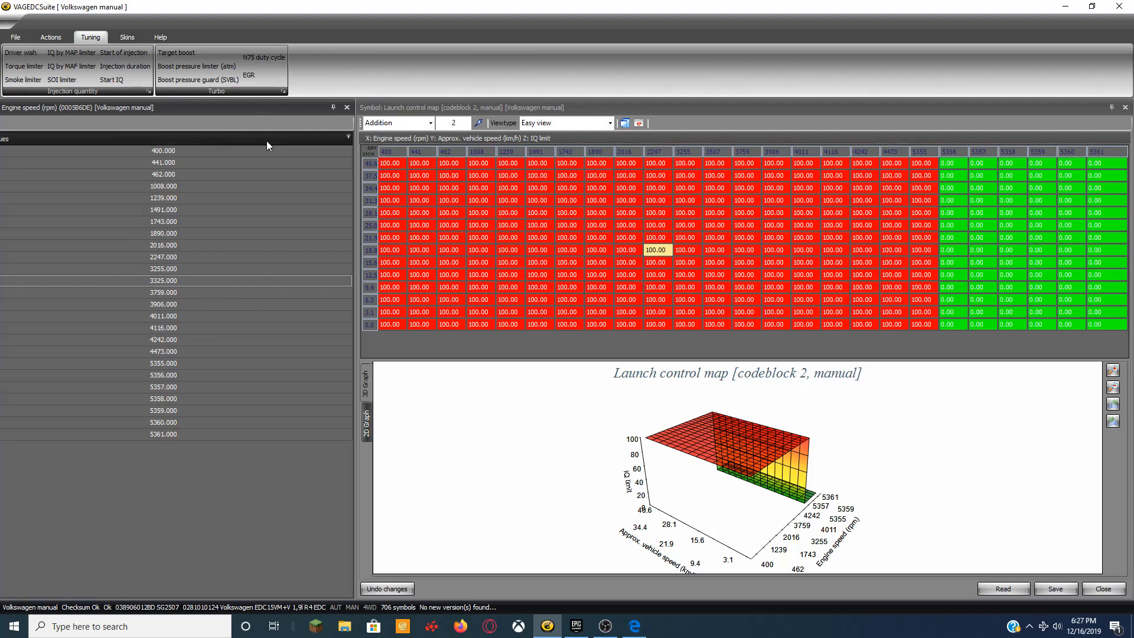
{"action": "left_click_drag", "start_coordinate": [267, 142], "coordinate": [479, 86]}
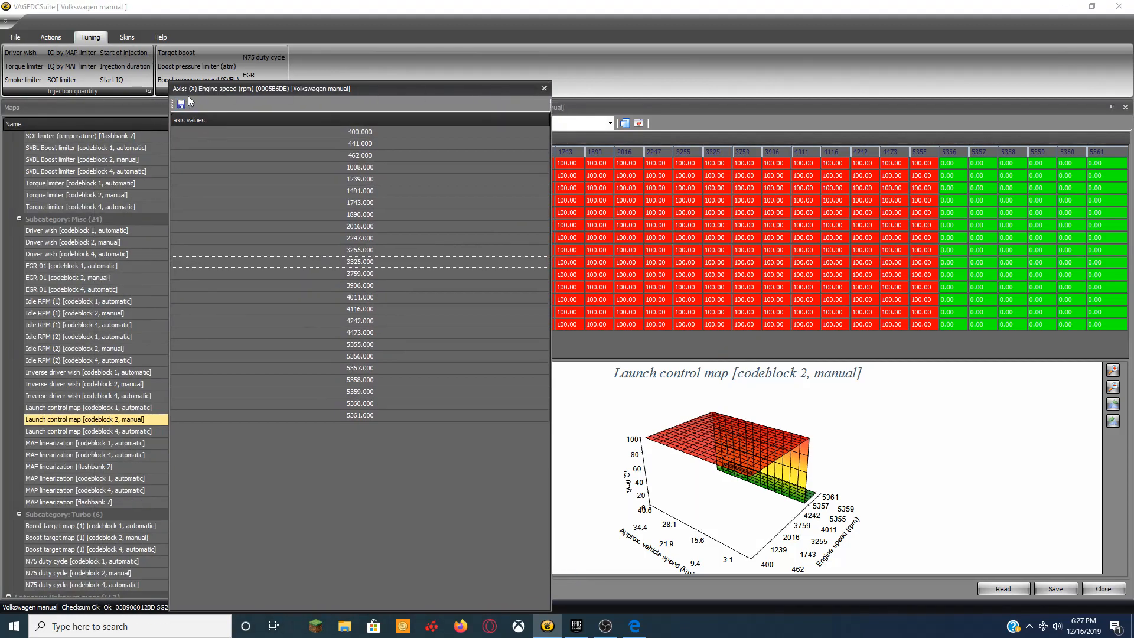
{"action": "left_click", "coordinate": [544, 88]}
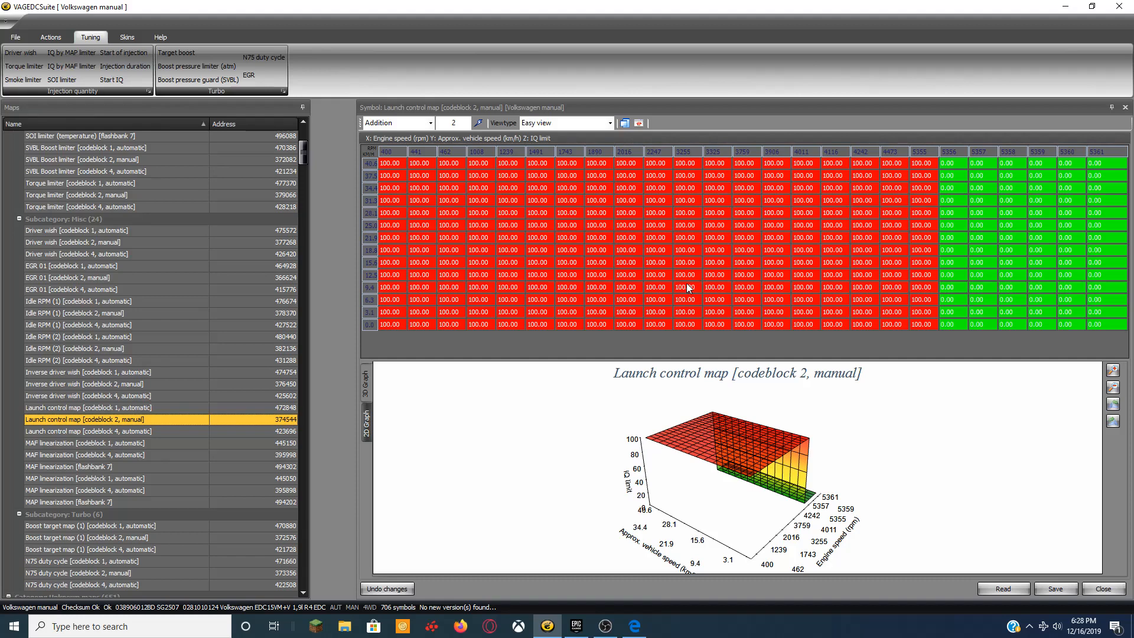
Select the low-speed block of rows 9.4–0.0 across columns 3325 to 5355 rpm.
{"action": "left_click_drag", "start_coordinate": [699, 286], "coordinate": [929, 324]}
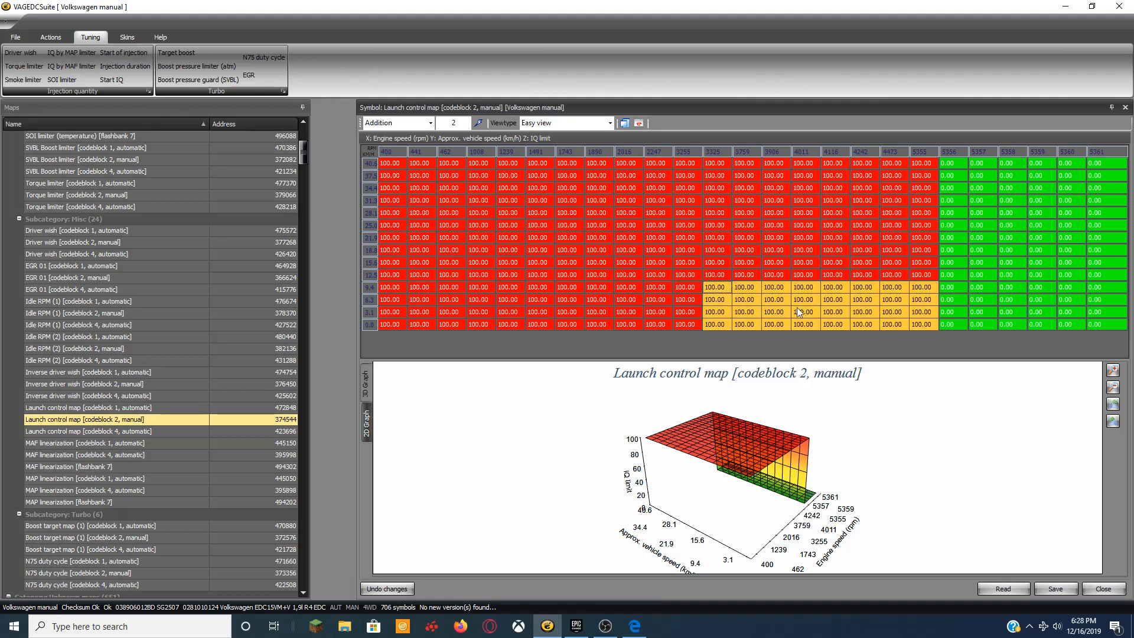
{"action": "right_click", "coordinate": [758, 313]}
{"action": "left_click", "coordinate": [952, 249]}
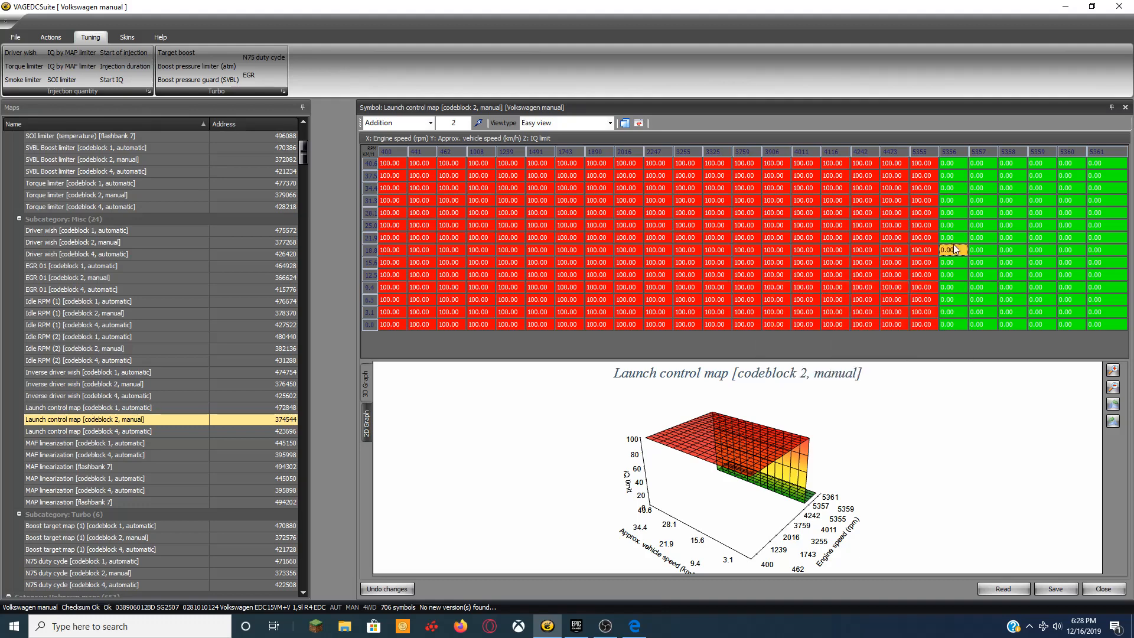
{"action": "left_click_drag", "start_coordinate": [718, 292], "coordinate": [926, 334]}
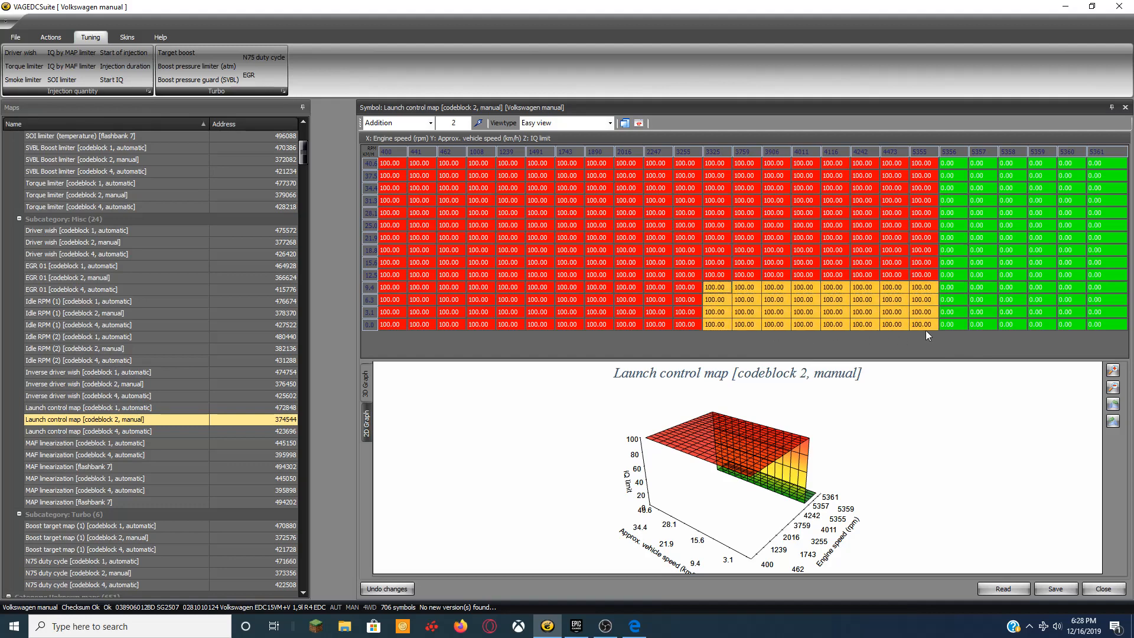
{"action": "right_click", "coordinate": [770, 302]}
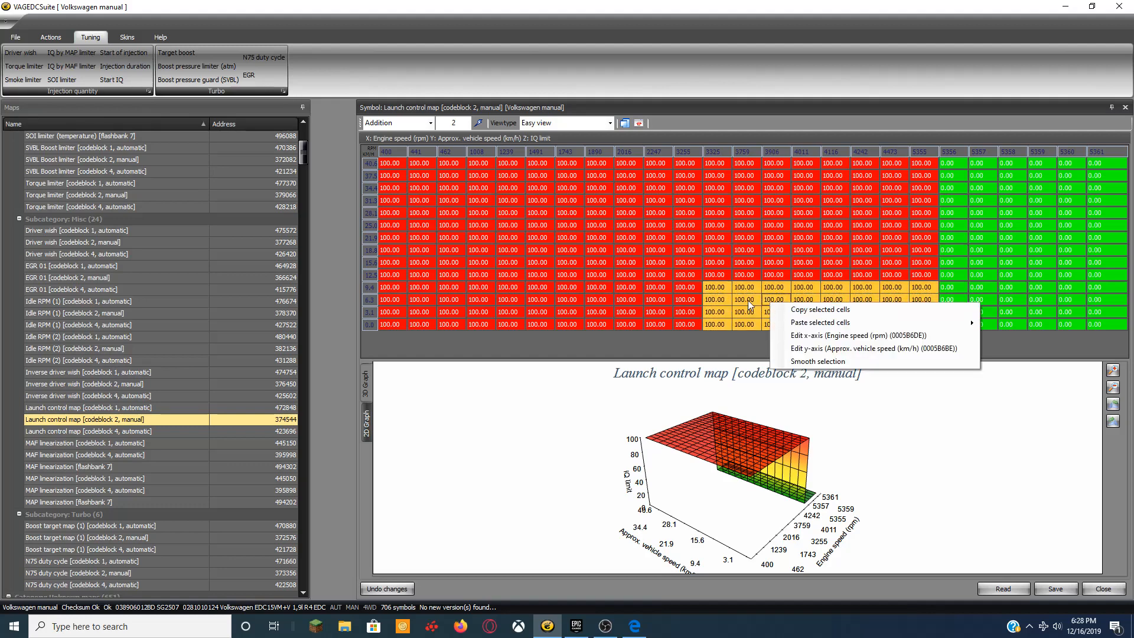
{"action": "left_click", "coordinate": [453, 123]}
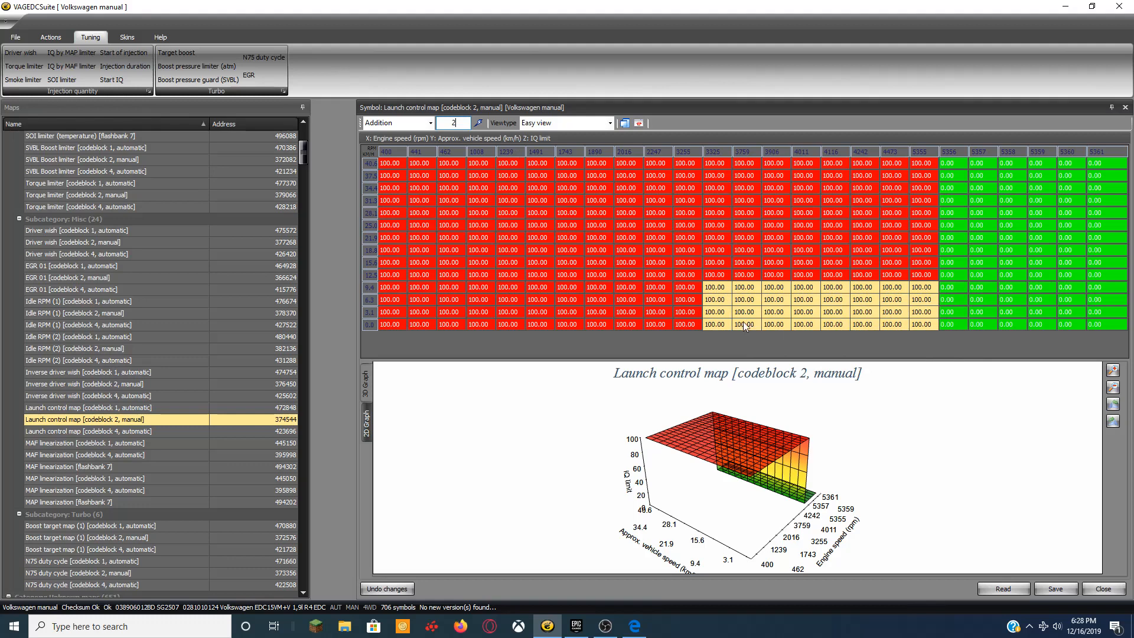
{"action": "left_click_drag", "start_coordinate": [716, 287], "coordinate": [916, 323]}
{"action": "left_click", "coordinate": [452, 122]}
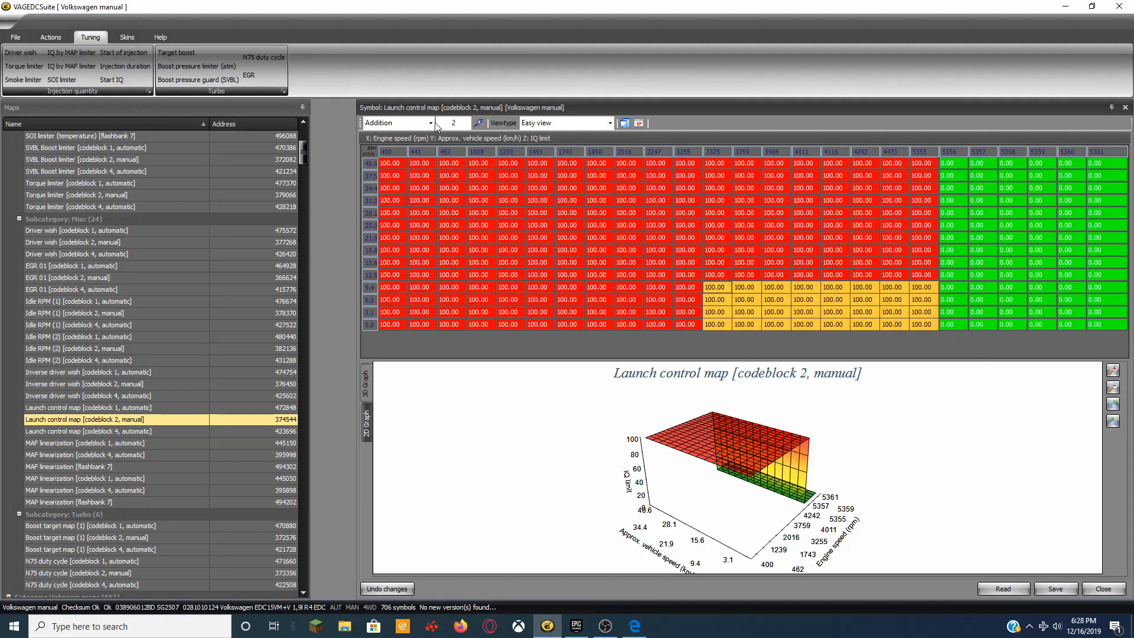
Fill the selected launch control cells with 0 and save the map.
{"action": "left_click", "coordinate": [433, 123]}
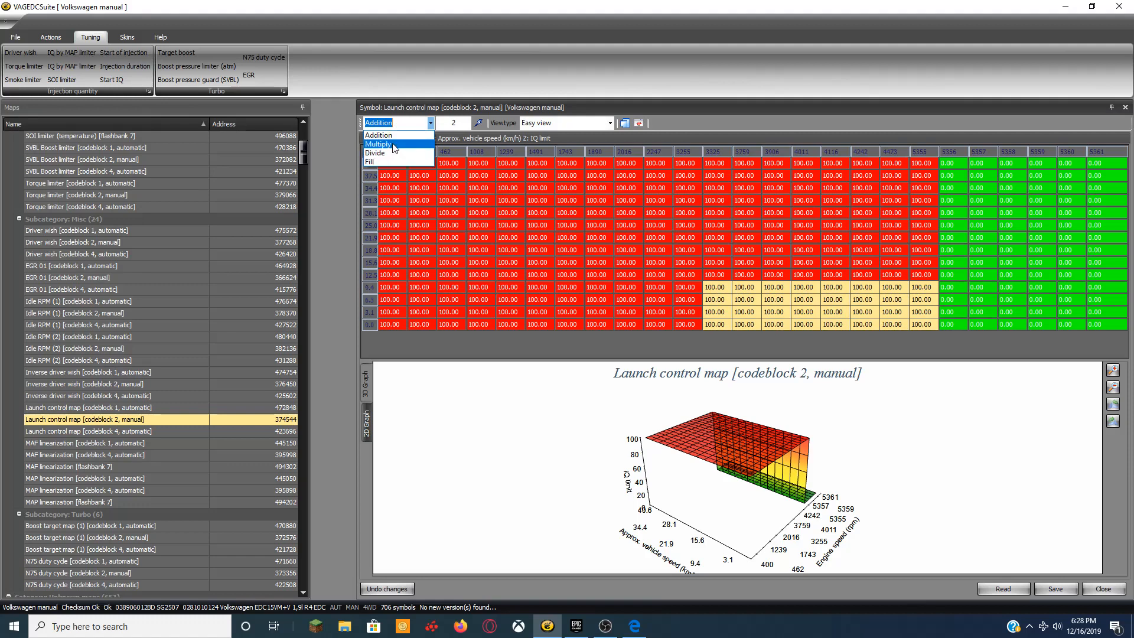
{"action": "left_click", "coordinate": [384, 161]}
{"action": "left_click", "coordinate": [459, 124]}
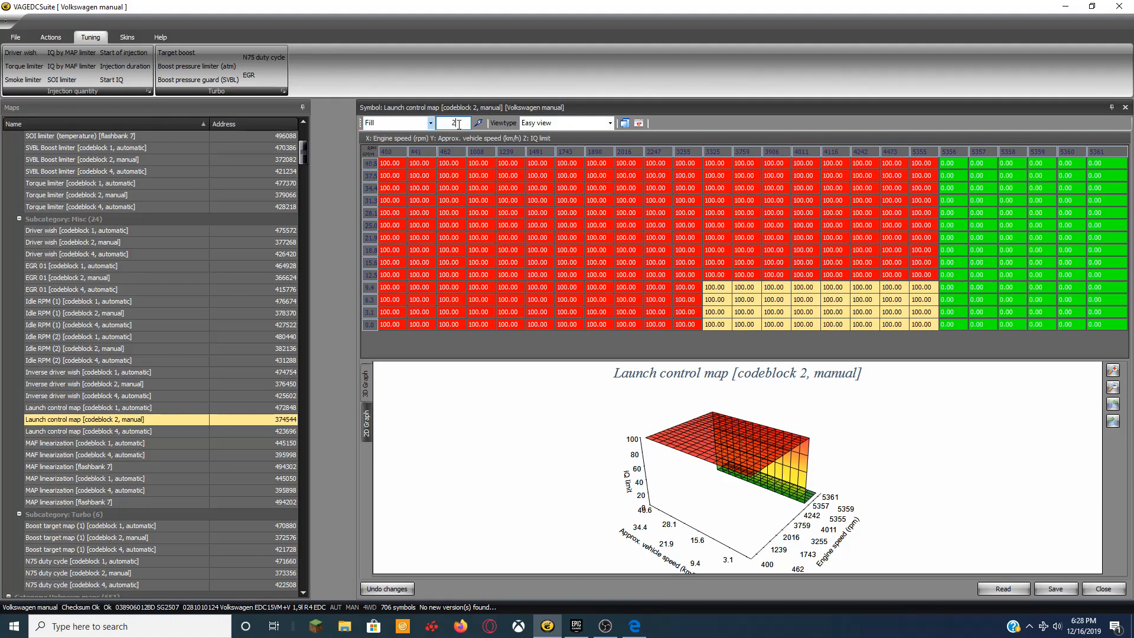
{"action": "type", "text": "0"}
{"action": "left_click", "coordinate": [478, 124]}
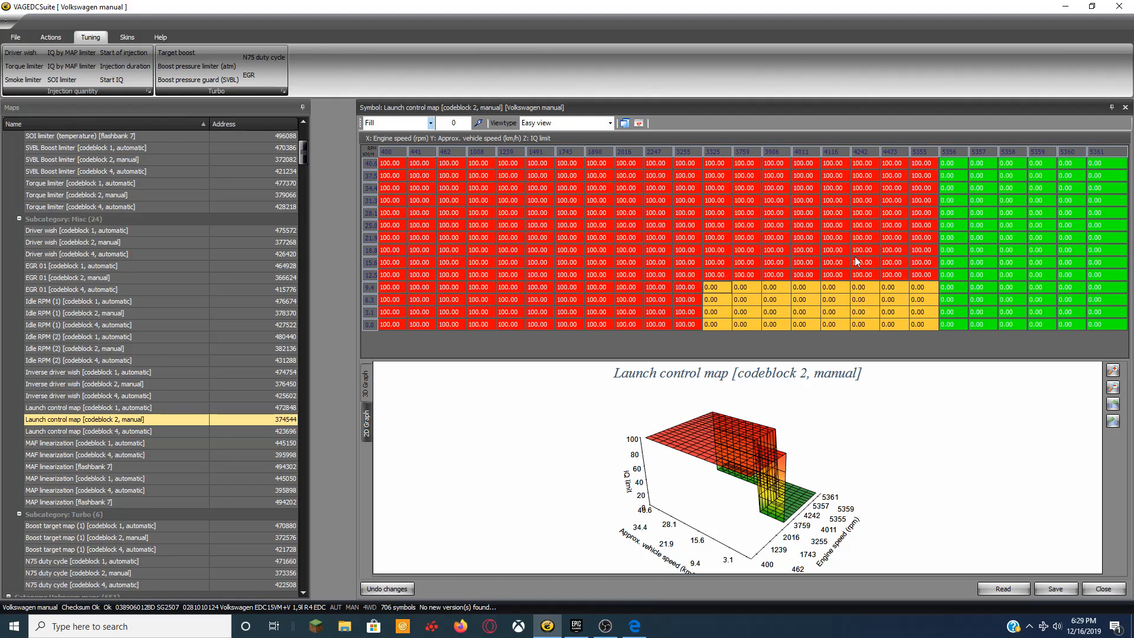
{"action": "left_click", "coordinate": [1057, 589]}
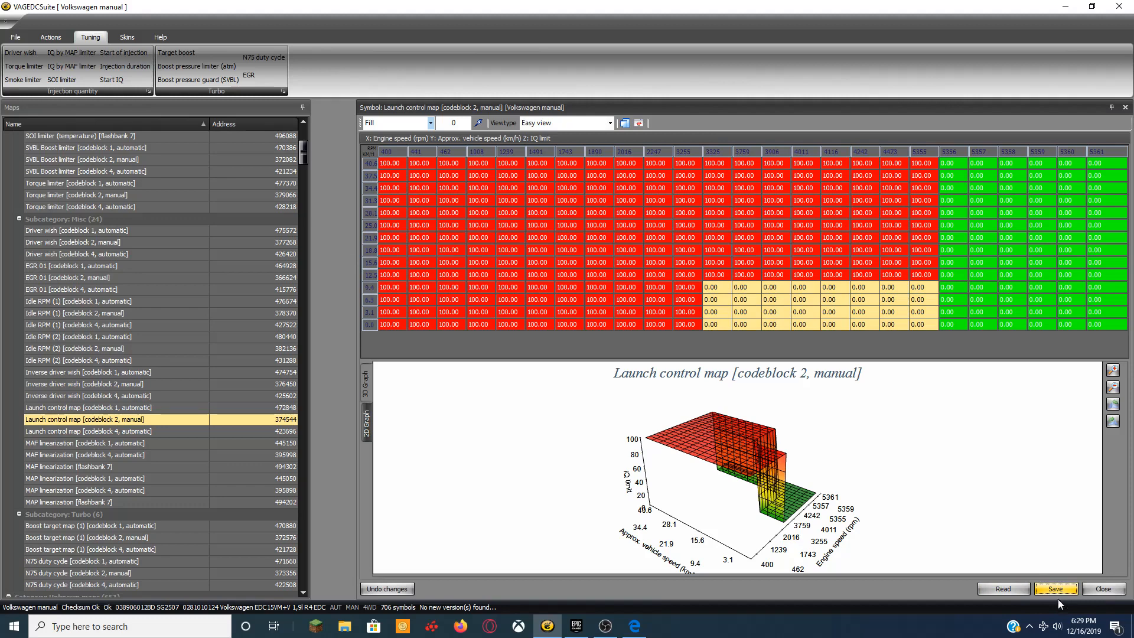
Close the launch control map and open EGR 01 [codeblock 2, manual] from the Turbo group.
{"action": "left_click", "coordinate": [1103, 588]}
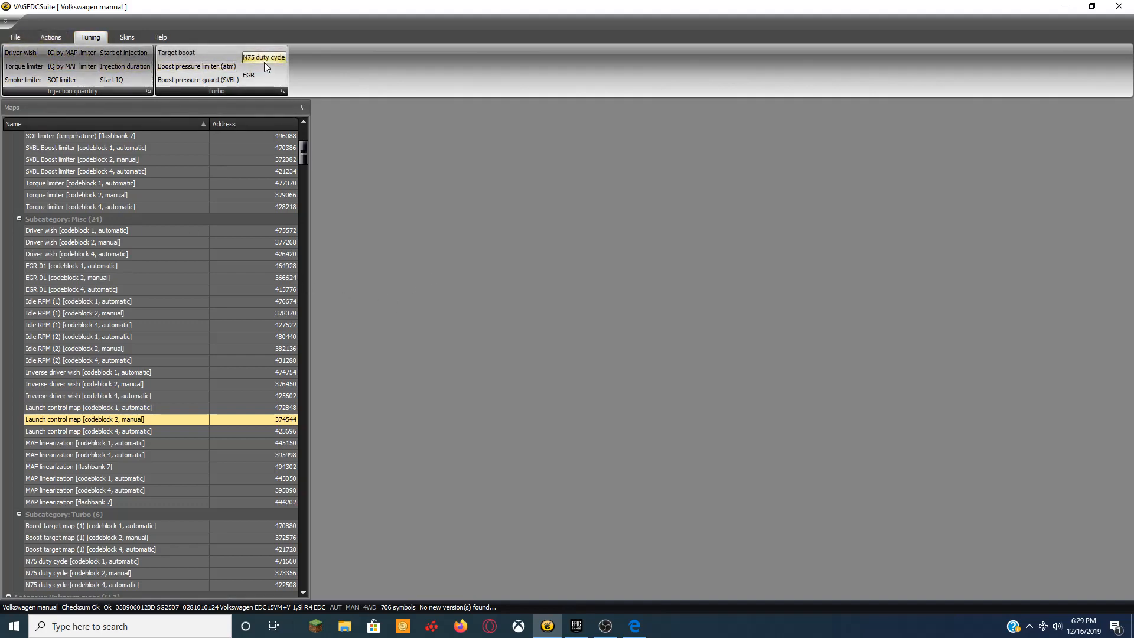
{"action": "left_click", "coordinate": [249, 75]}
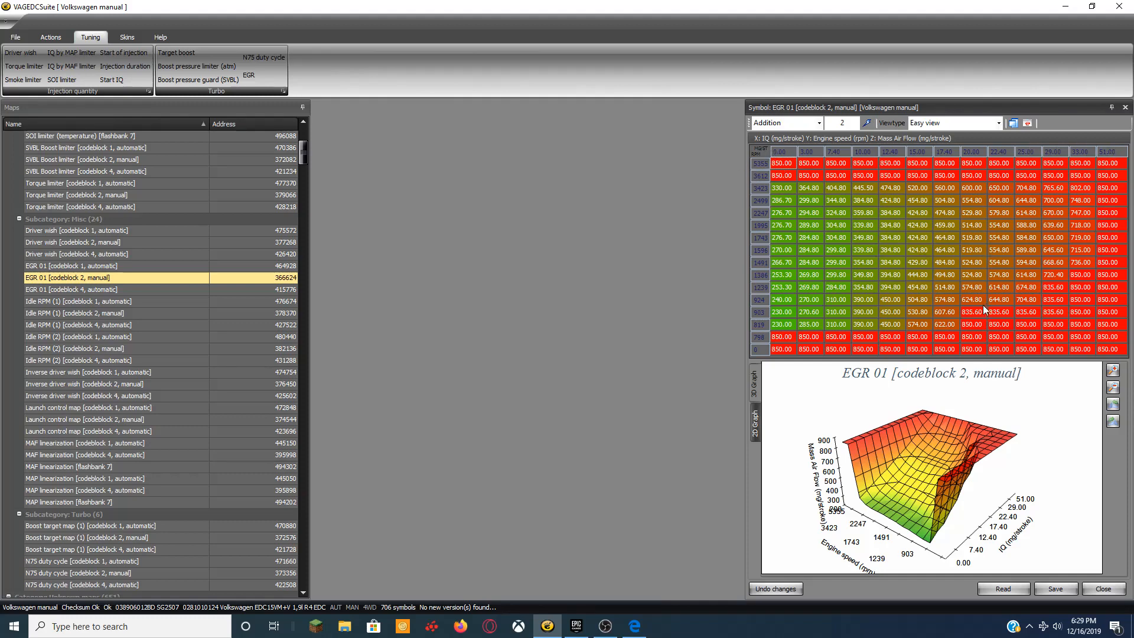
Fill the entire EGR 01 table with 0, then save and close the map.
{"action": "left_click", "coordinate": [787, 168]}
{"action": "left_click_drag", "start_coordinate": [787, 168], "coordinate": [1115, 348]}
{"action": "left_click", "coordinate": [818, 122]}
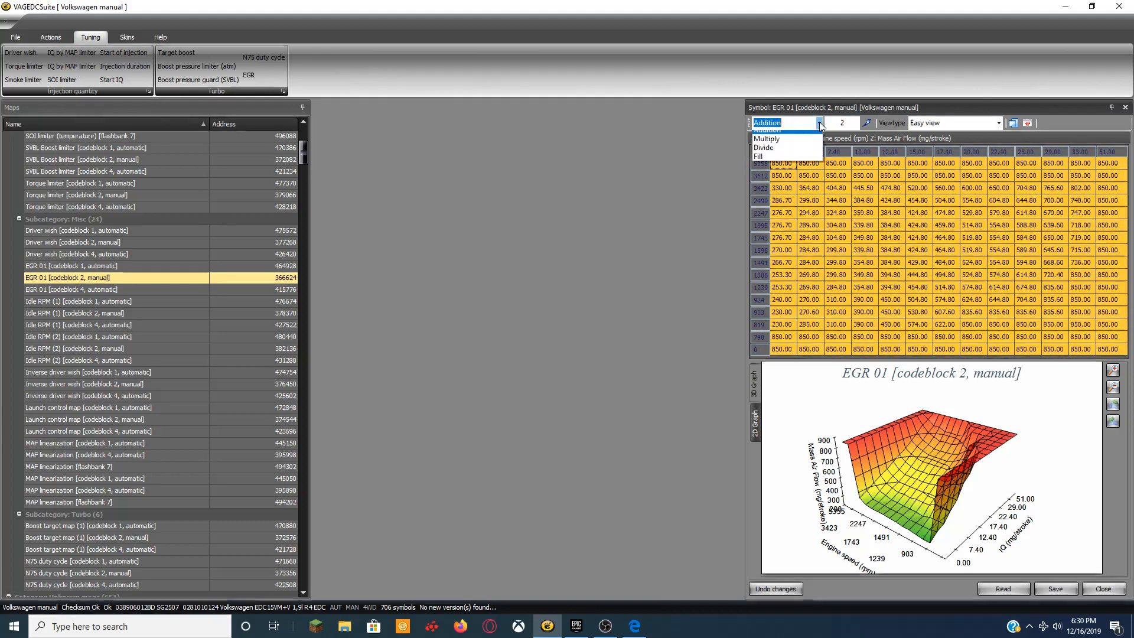
{"action": "left_click", "coordinate": [792, 154]}
{"action": "left_click", "coordinate": [819, 123]}
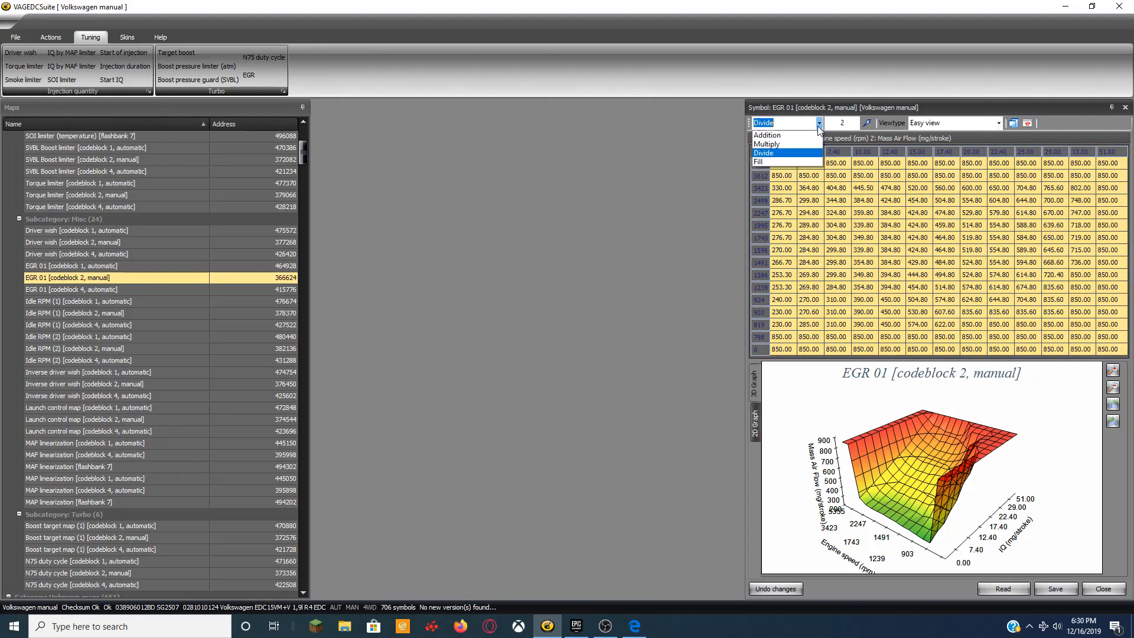
{"action": "left_click", "coordinate": [791, 163]}
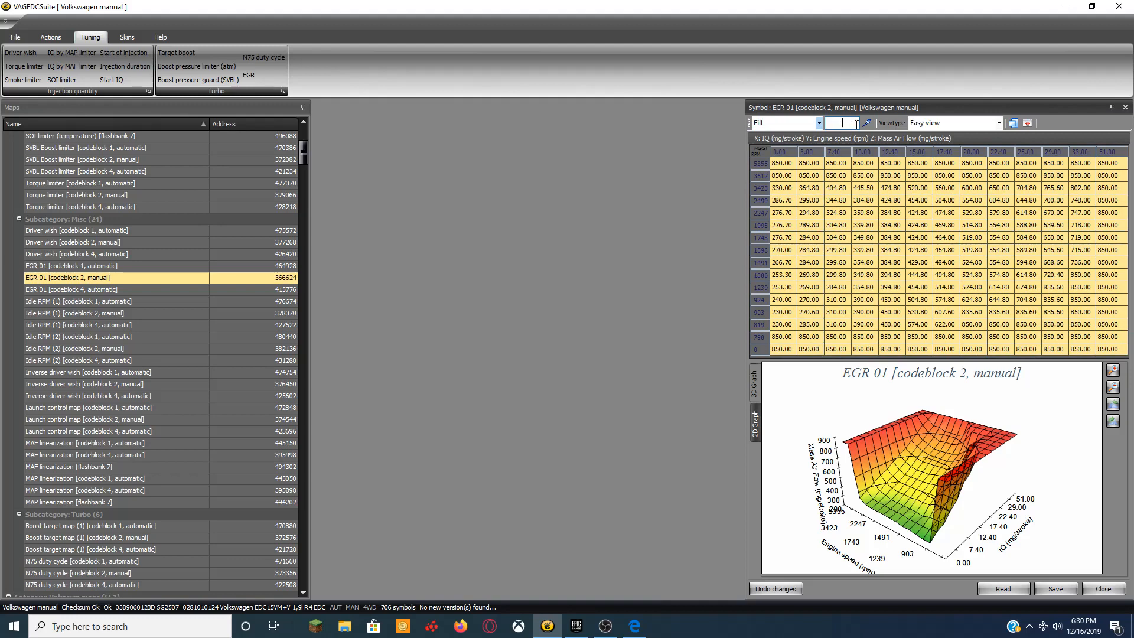
{"action": "type", "text": "0"}
{"action": "left_click", "coordinate": [866, 123]}
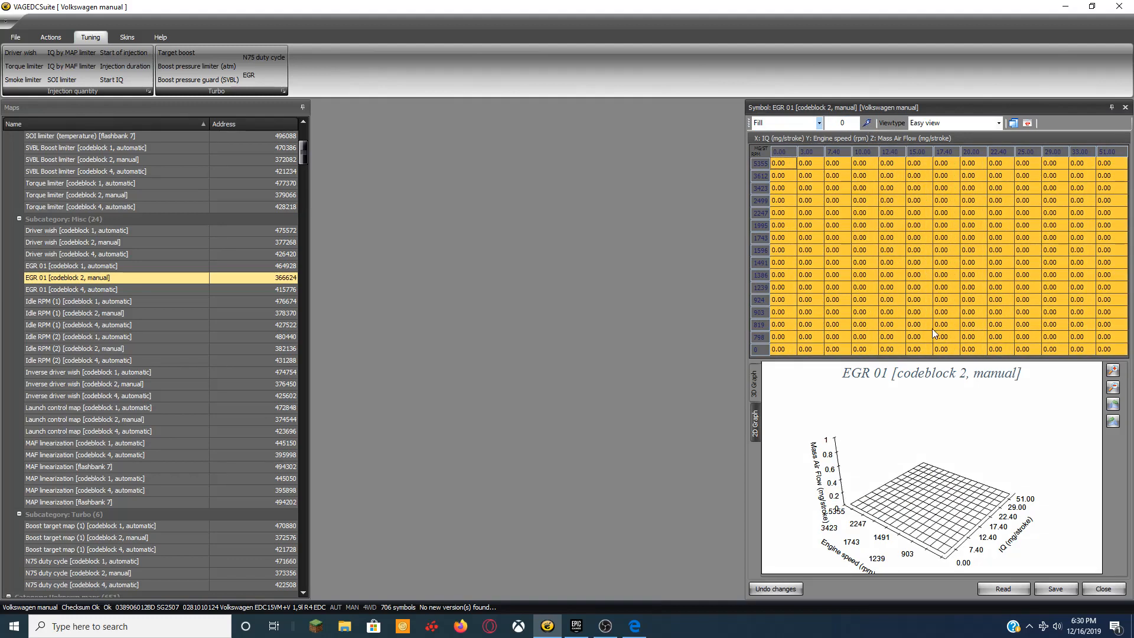
{"action": "left_click", "coordinate": [1059, 589]}
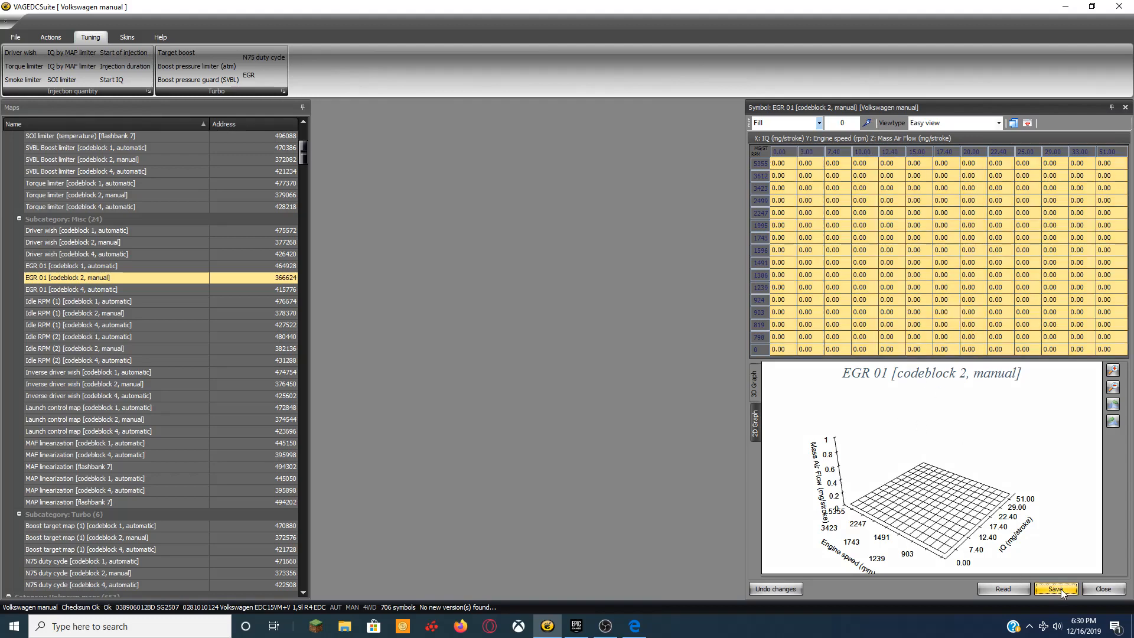
{"action": "left_click", "coordinate": [1102, 588]}
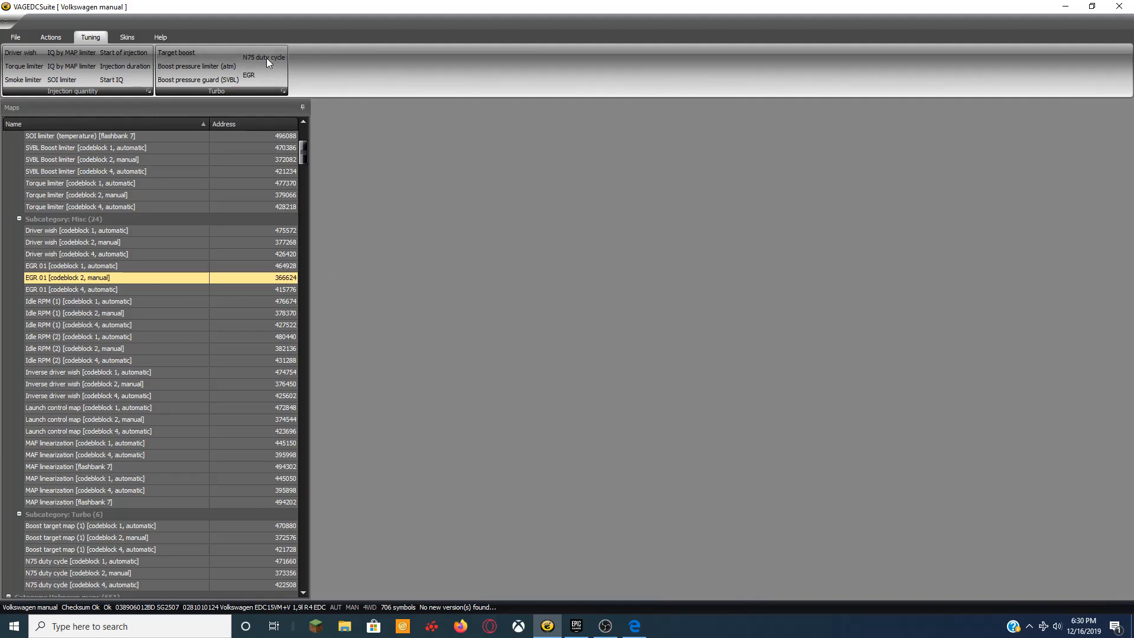
Open Boost target map (1) and select columns 40.00–45.00 from 4494 rpm downward.
{"action": "left_click", "coordinate": [177, 53]}
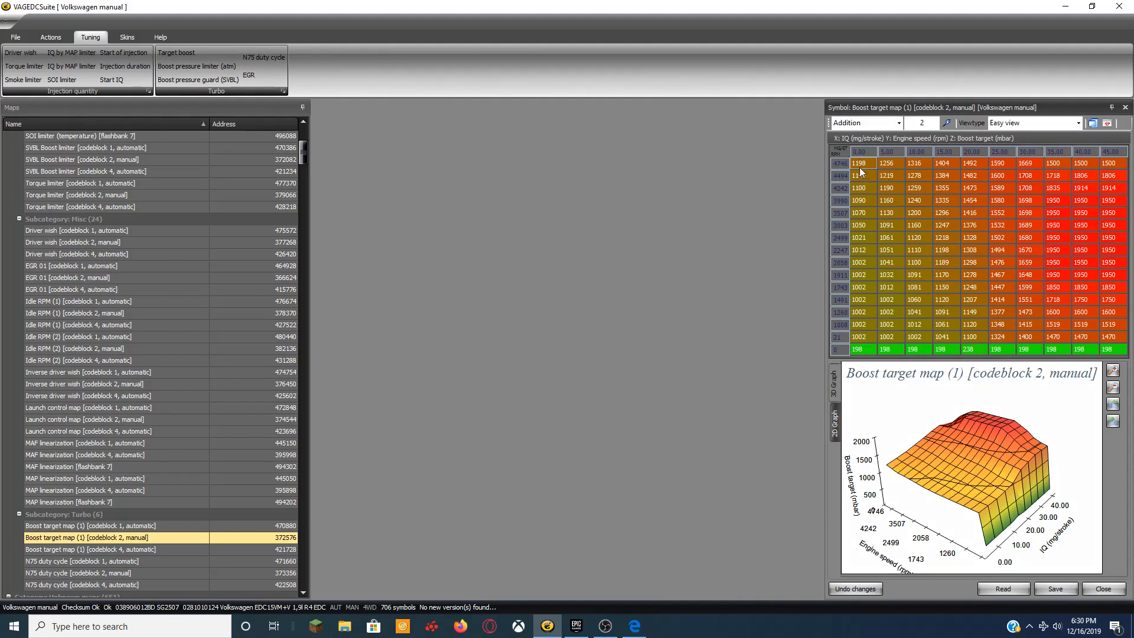
{"action": "left_click_drag", "start_coordinate": [859, 168], "coordinate": [1054, 335]}
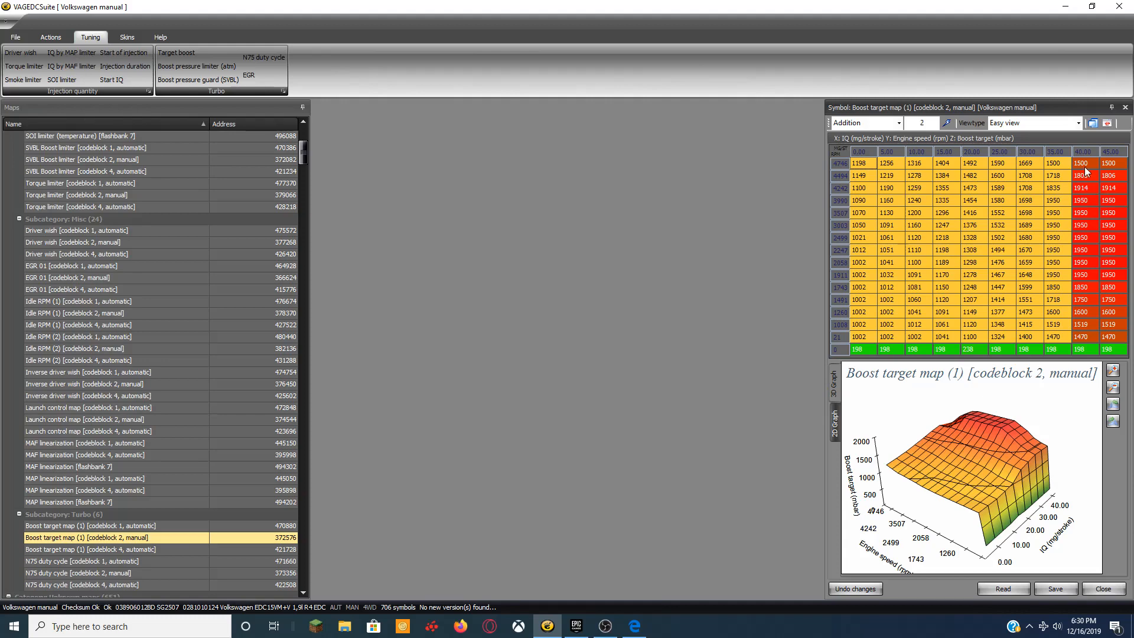
{"action": "left_click_drag", "start_coordinate": [1085, 168], "coordinate": [1112, 263]}
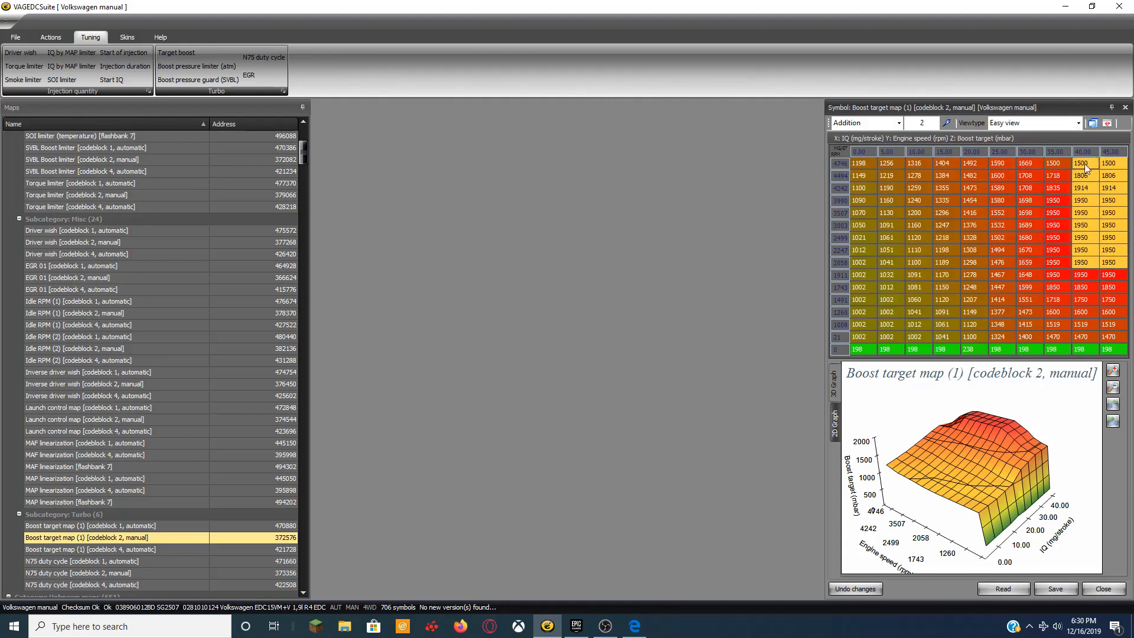
{"action": "left_click_drag", "start_coordinate": [1086, 174], "coordinate": [1120, 298]}
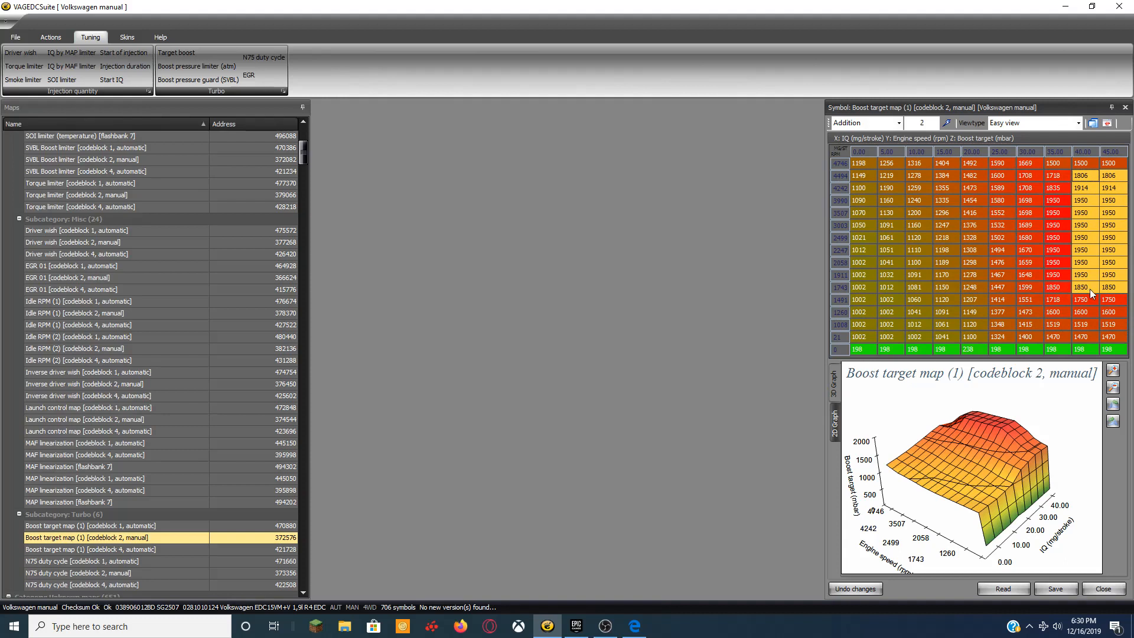
Fill the selected boost target cells with 2000, then save and close the map.
{"action": "left_click", "coordinate": [900, 124]}
{"action": "left_click", "coordinate": [850, 162]}
{"action": "left_click", "coordinate": [932, 122]}
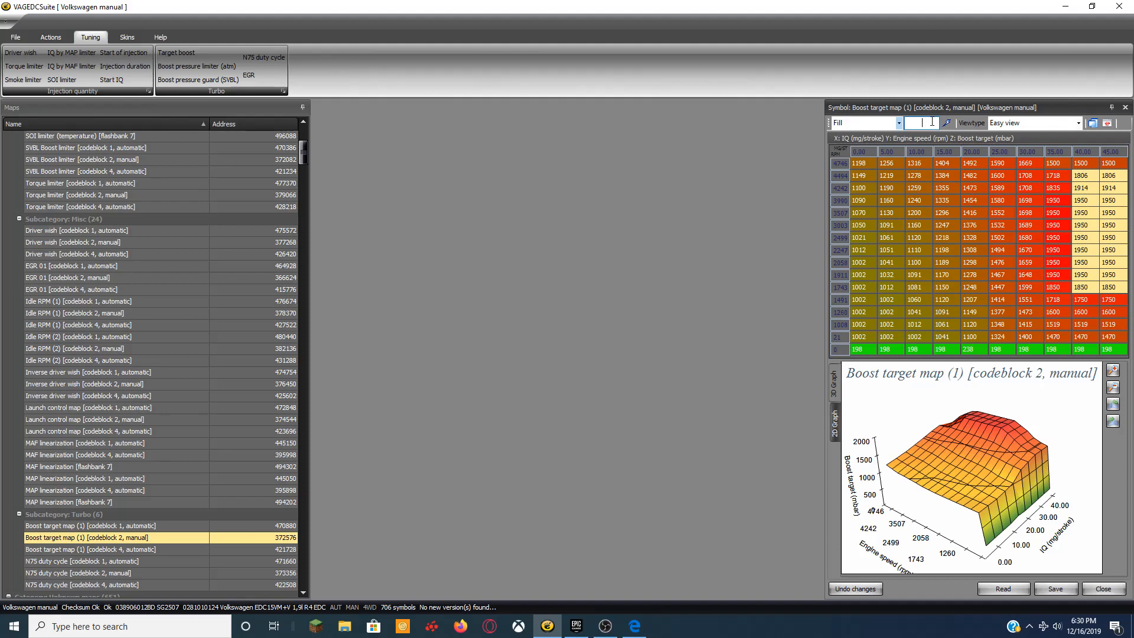
{"action": "type", "text": "2000"}
{"action": "left_click", "coordinate": [946, 123]}
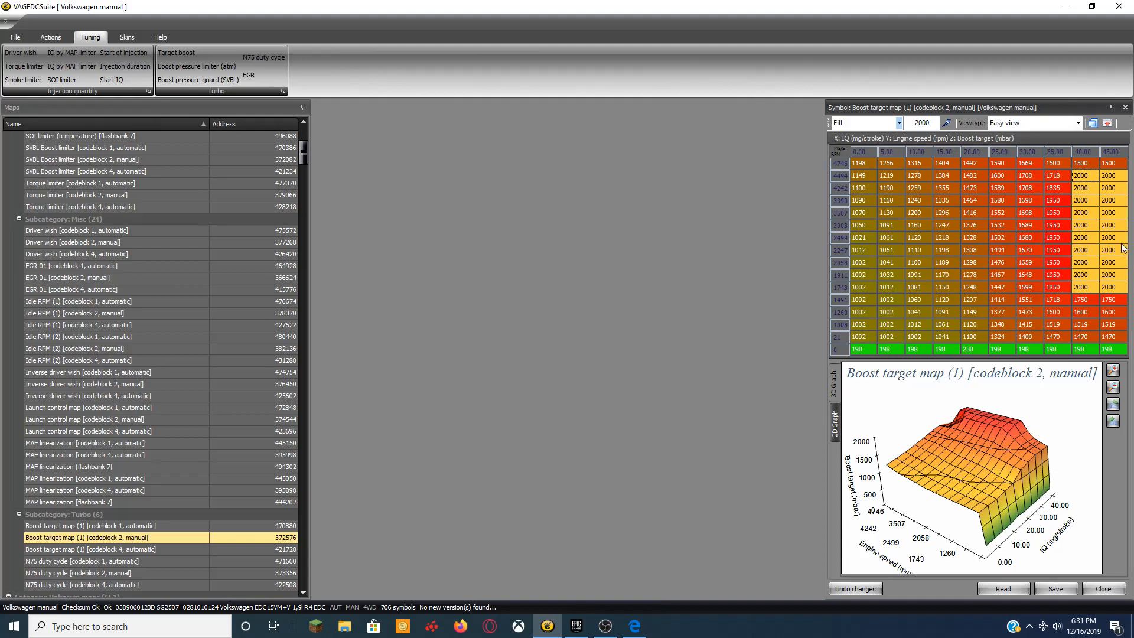
{"action": "left_click", "coordinate": [1062, 588]}
{"action": "left_click", "coordinate": [1101, 589]}
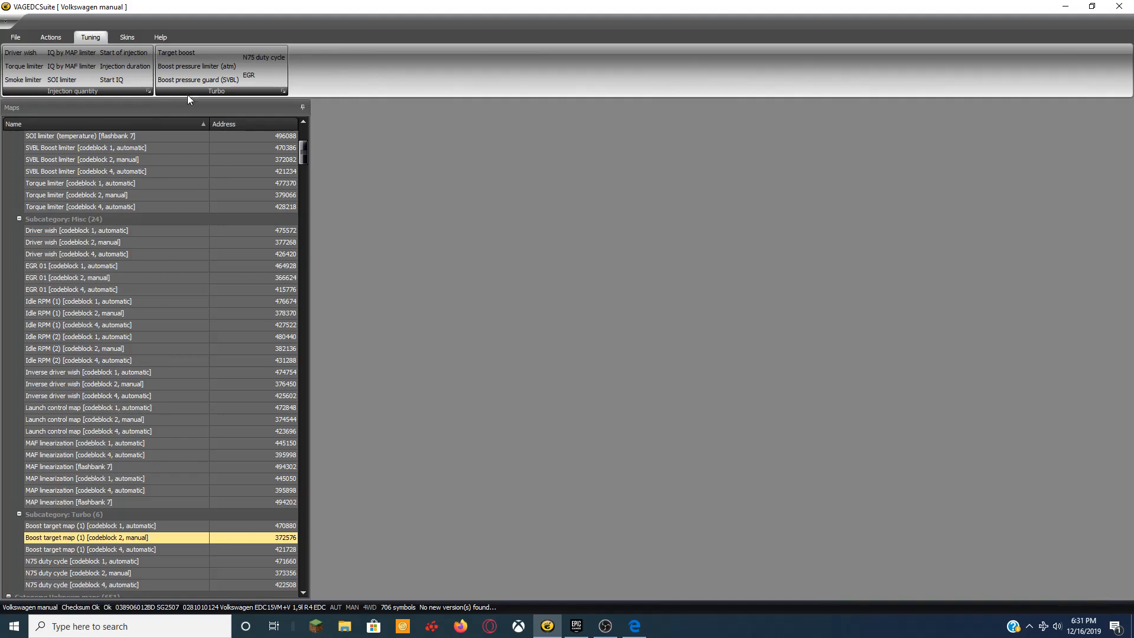
Add 50 to the 2150 mbar Boost limit cells, making them 2200, then save and close.
{"action": "left_click", "coordinate": [188, 67]}
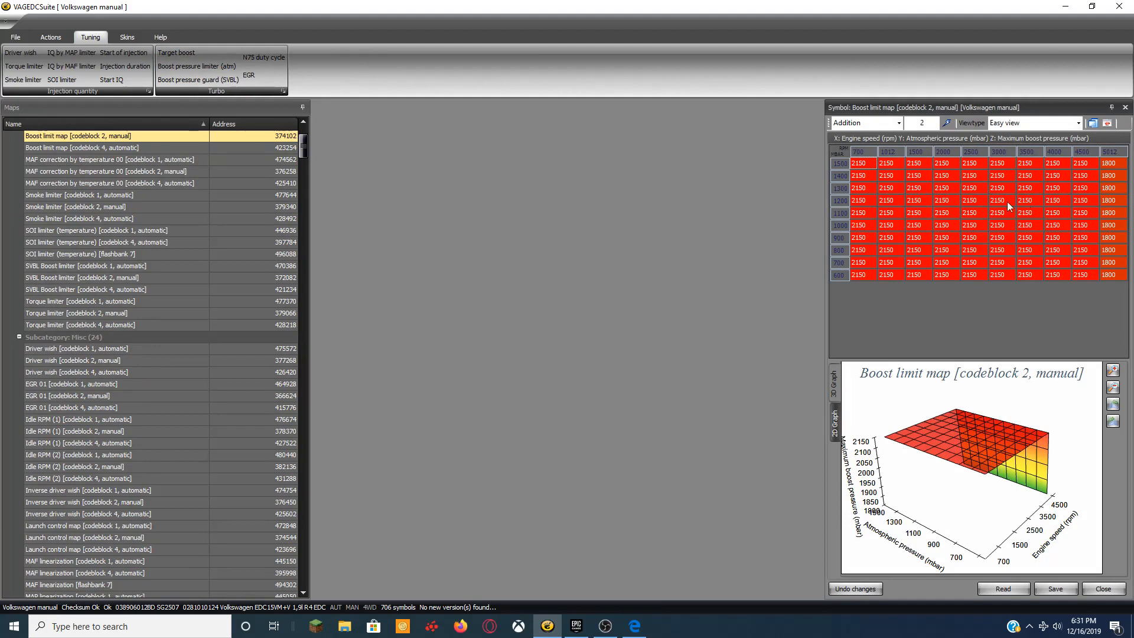
{"action": "left_click_drag", "start_coordinate": [859, 163], "coordinate": [1077, 278]}
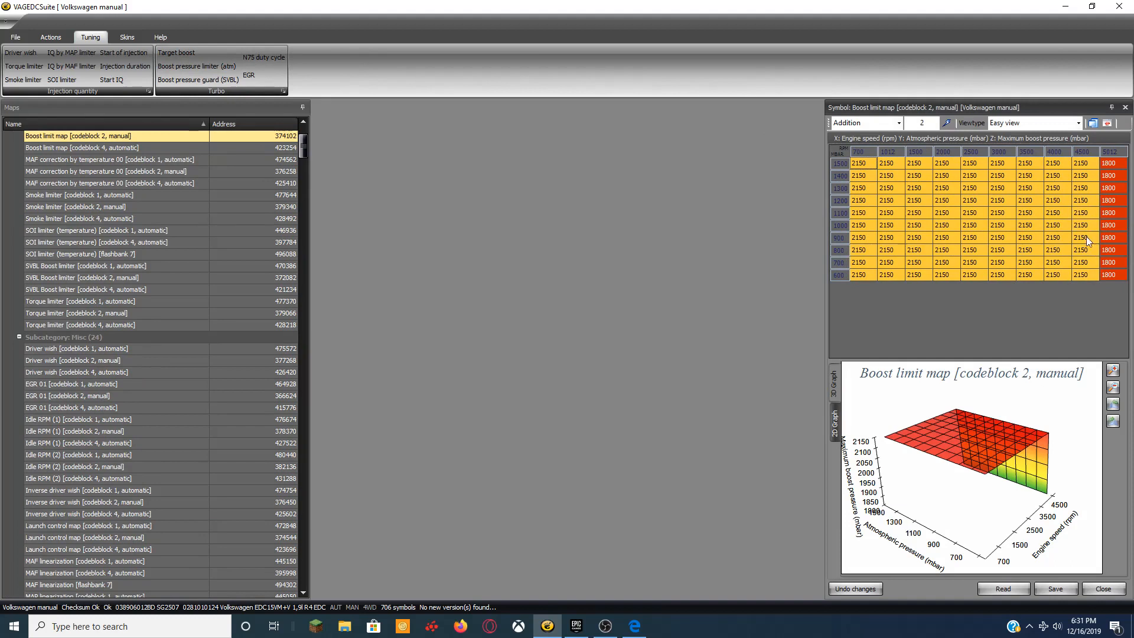
{"action": "left_click_drag", "start_coordinate": [931, 123], "coordinate": [898, 126]}
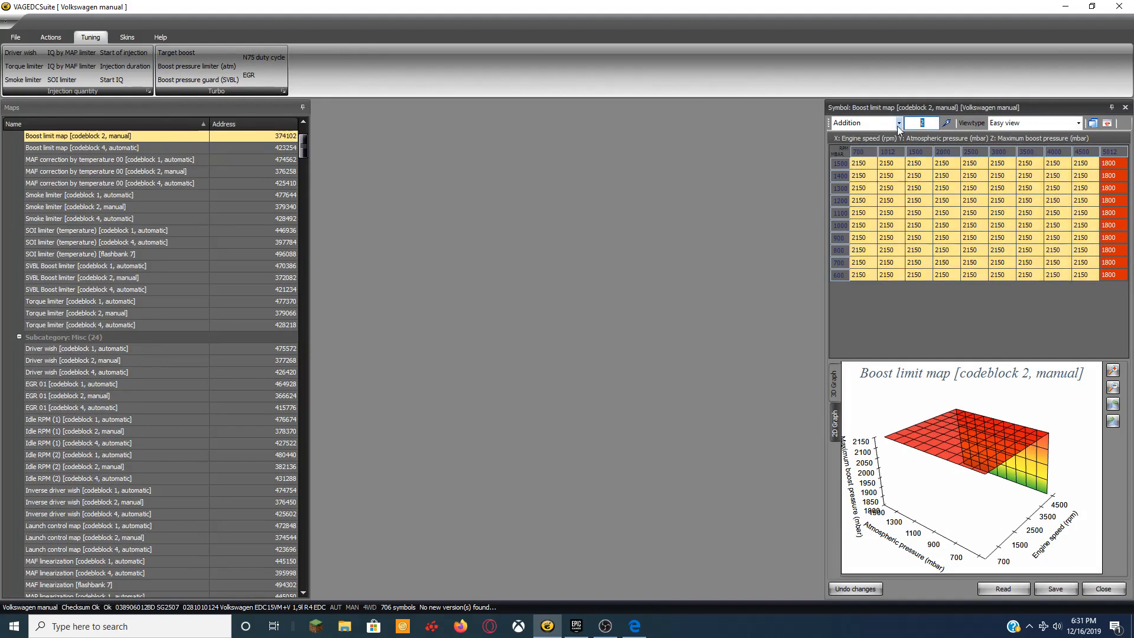
{"action": "key", "text": "BackSpace"}
{"action": "type", "text": "50"}
{"action": "left_click", "coordinate": [947, 123]}
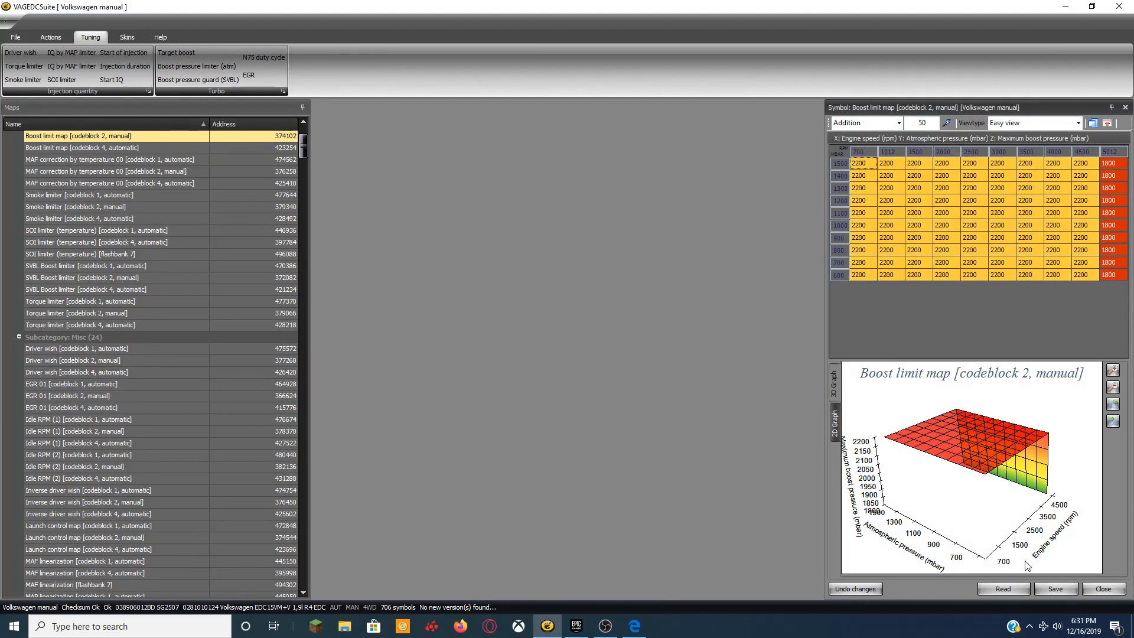
{"action": "left_click", "coordinate": [1054, 589]}
{"action": "left_click", "coordinate": [1102, 589]}
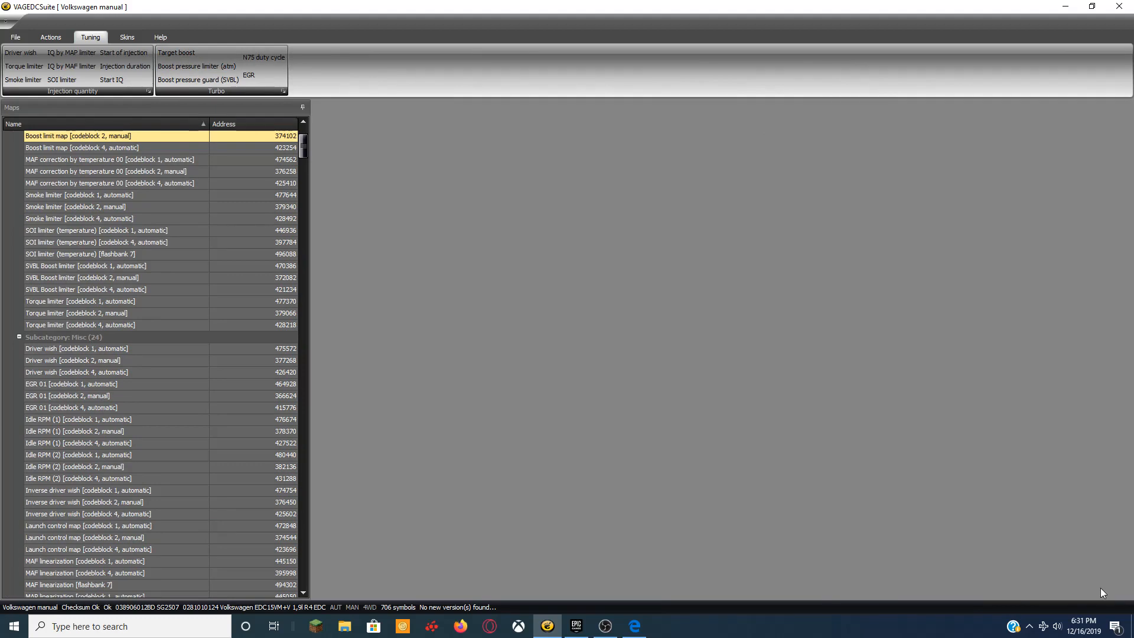
Change the SVBL Boost limiter value from 1990 to 2000, then save and close the map.
{"action": "left_click", "coordinate": [197, 80]}
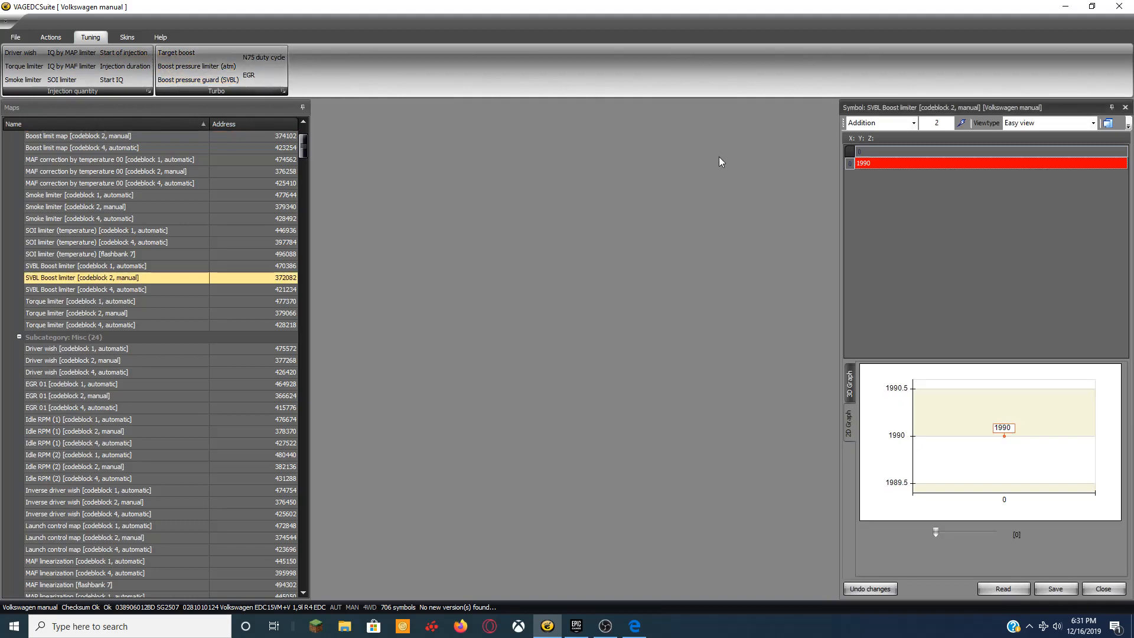
{"action": "left_click", "coordinate": [871, 165]}
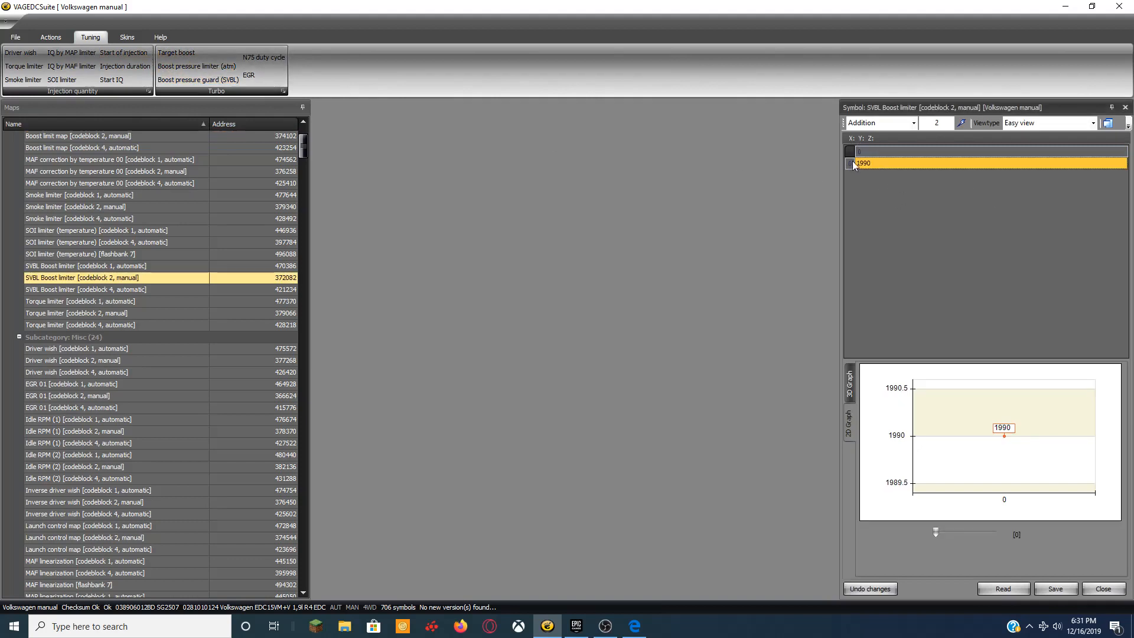
{"action": "left_click", "coordinate": [884, 163]}
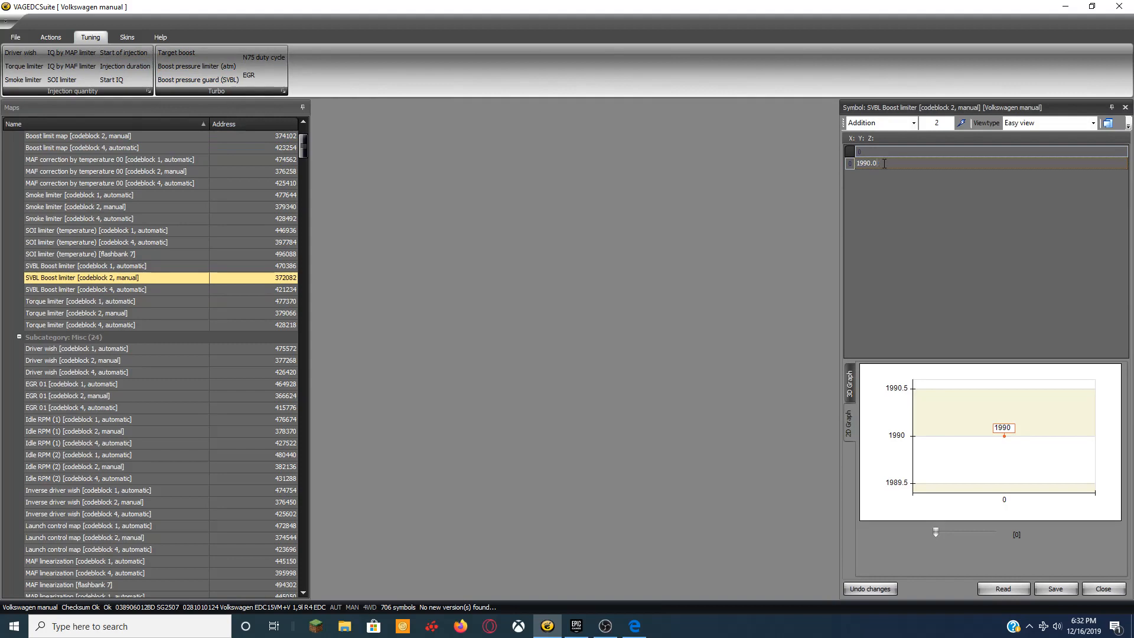
{"action": "key", "text": "BackSpace"}
{"action": "key", "text": "BackSpace"}
{"action": "key", "text": "BackSpace"}
{"action": "key", "text": "BackSpace"}
{"action": "key", "text": "BackSpace"}
{"action": "key", "text": "BackSpace"}
{"action": "type", "text": "2000"}
{"action": "left_click", "coordinate": [1056, 589]}
{"action": "left_click", "coordinate": [1101, 588]}
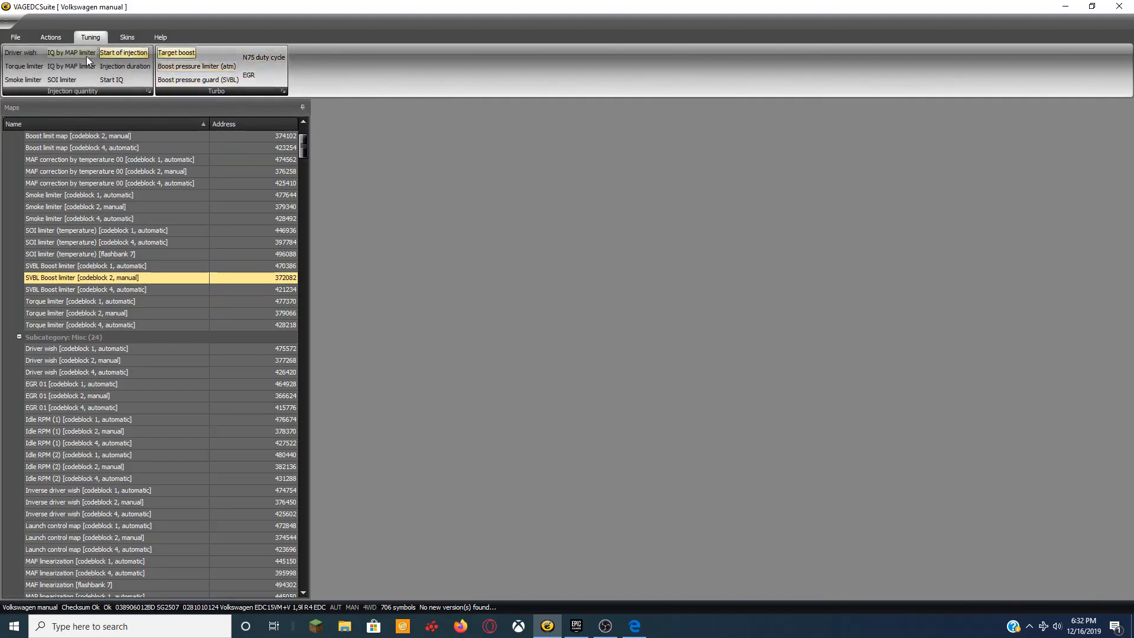
Open the Driver wish map, briefly viewing the Smoke limiter map alongside it.
{"action": "left_click", "coordinate": [20, 53]}
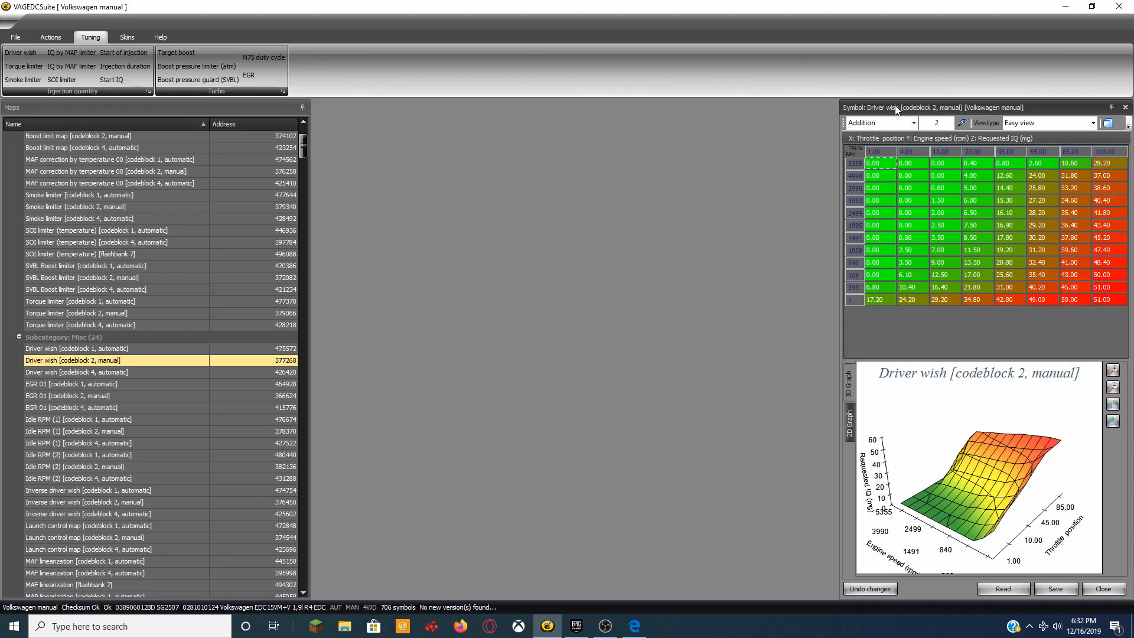
{"action": "left_click", "coordinate": [936, 124]}
{"action": "left_click", "coordinate": [20, 80]}
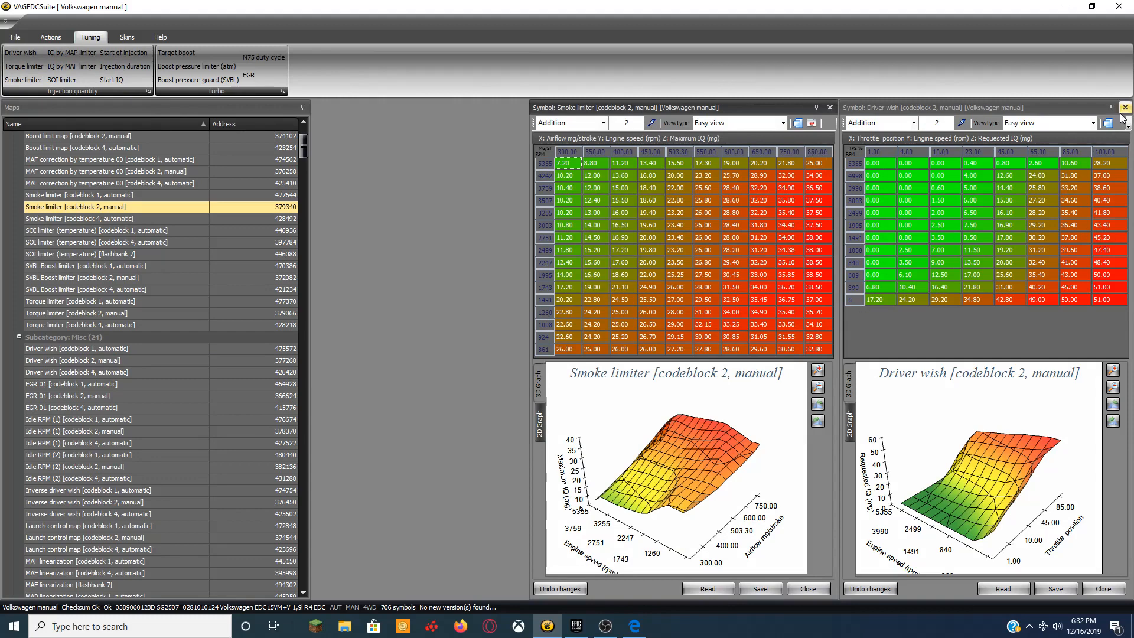
{"action": "left_click", "coordinate": [830, 108]}
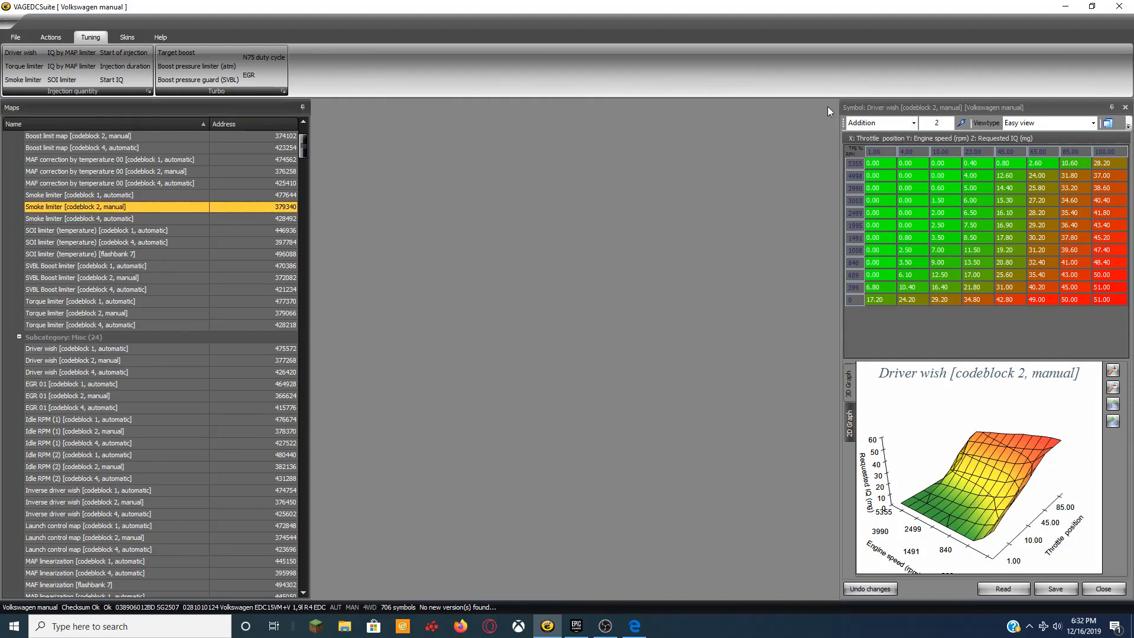
Raise the high-throttle Driver wish cells by repeated additions of 2, including lower-rpm cells.
{"action": "left_click", "coordinate": [1107, 175]}
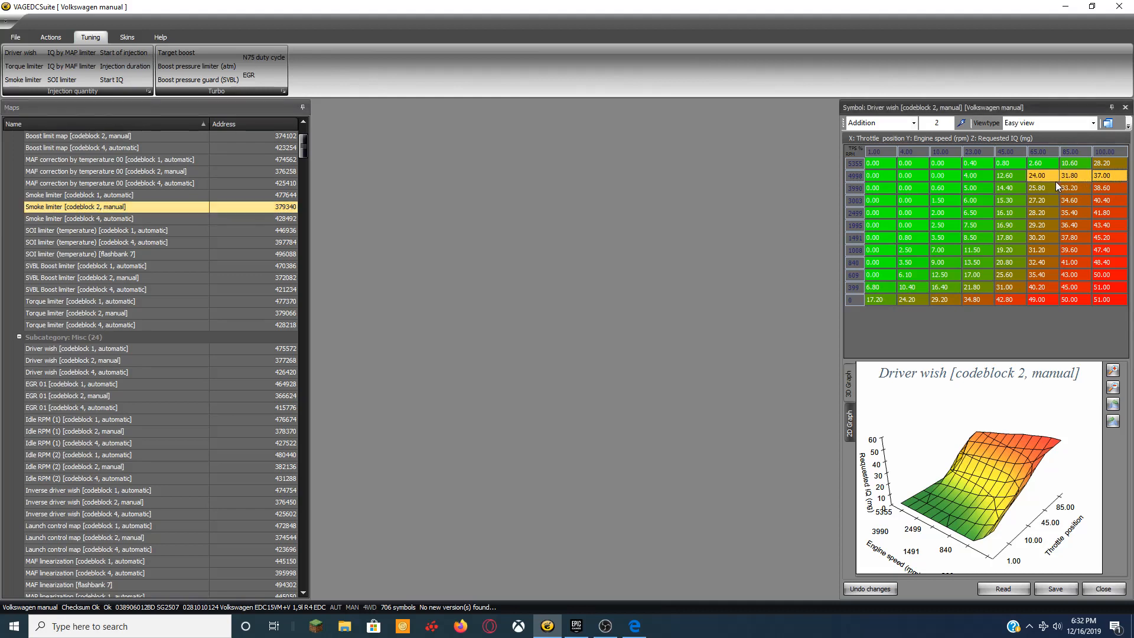
{"action": "left_click_drag", "start_coordinate": [1068, 172], "coordinate": [1032, 239]}
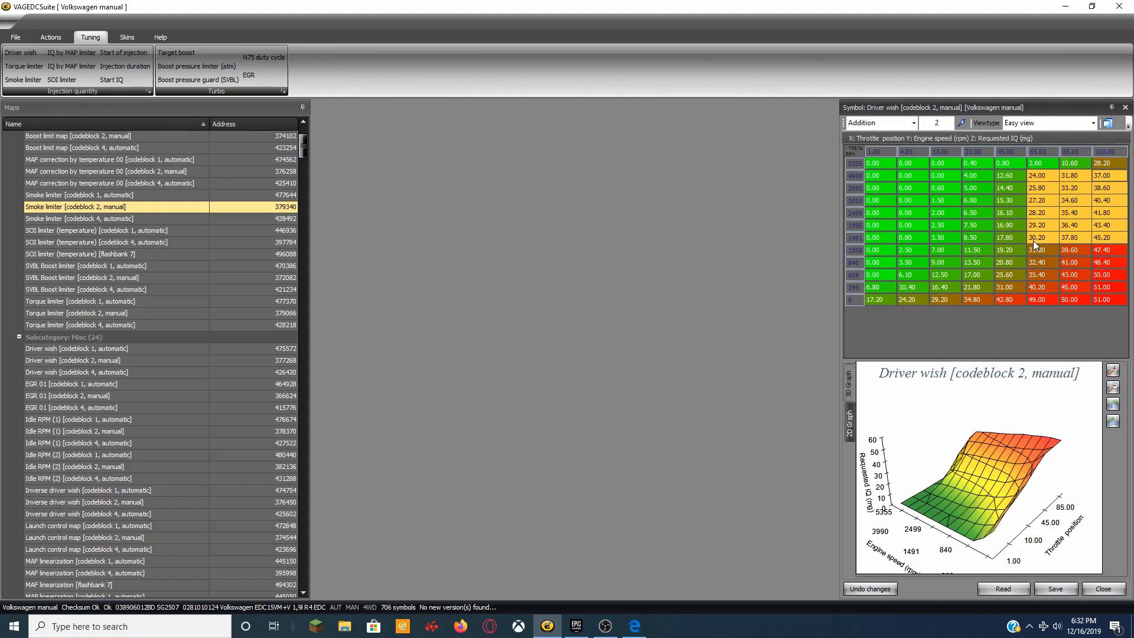
{"action": "left_click_drag", "start_coordinate": [1033, 239], "coordinate": [1033, 243]}
{"action": "left_click", "coordinate": [961, 124]}
{"action": "left_click", "coordinate": [961, 124]}
{"action": "left_click", "coordinate": [961, 124]}
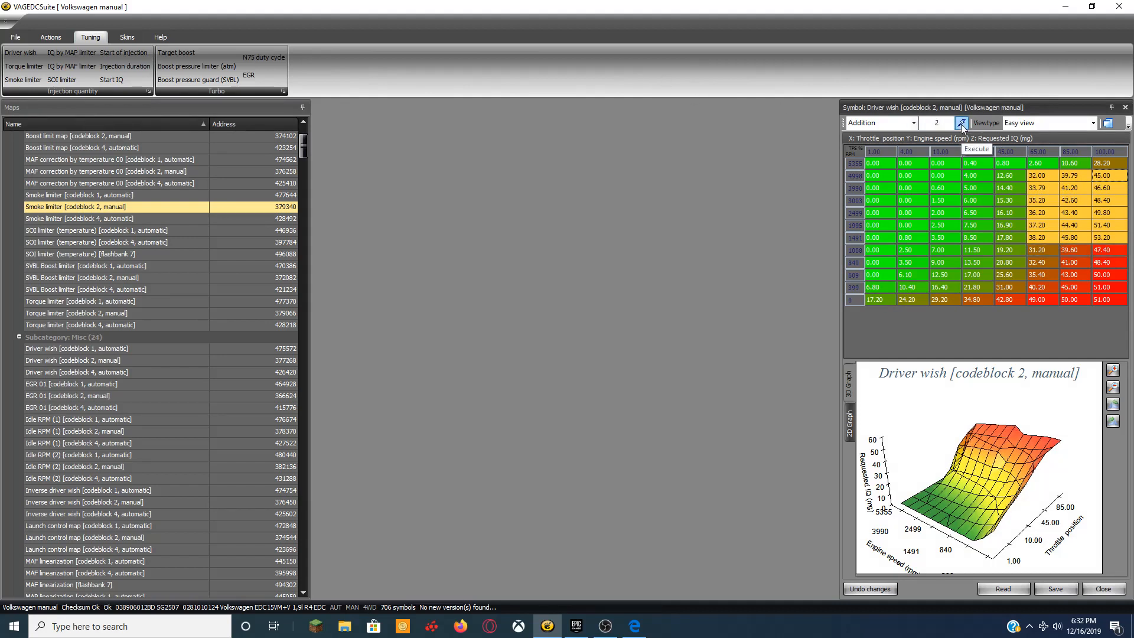
{"action": "left_click", "coordinate": [961, 124]}
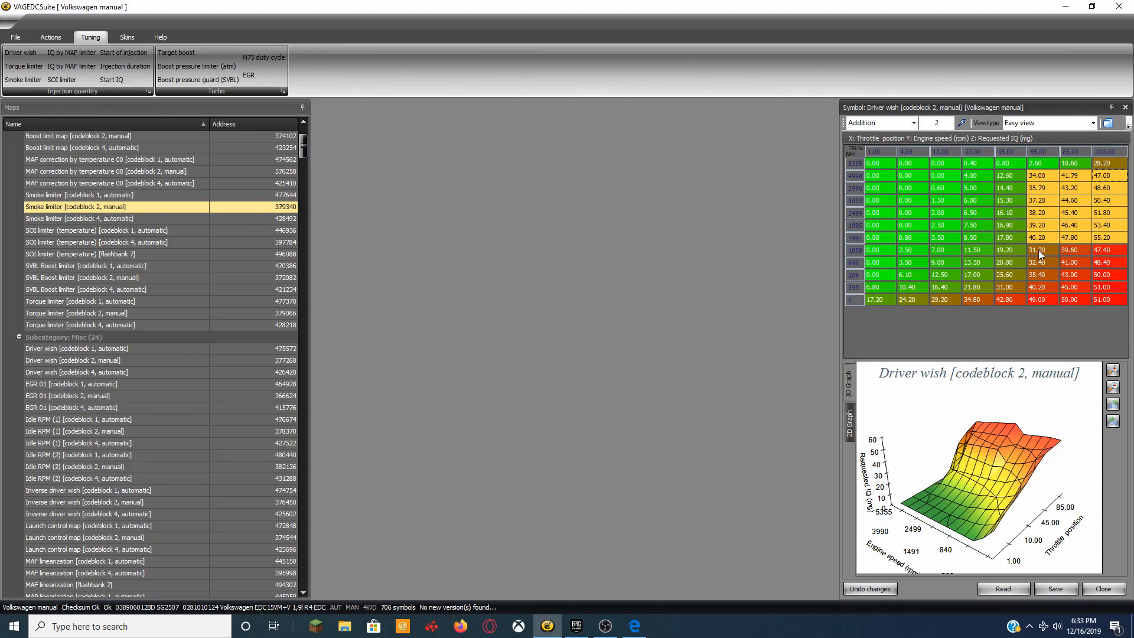
{"action": "left_click_drag", "start_coordinate": [1038, 250], "coordinate": [1074, 286]}
{"action": "left_click", "coordinate": [960, 123]}
{"action": "left_click", "coordinate": [961, 122]}
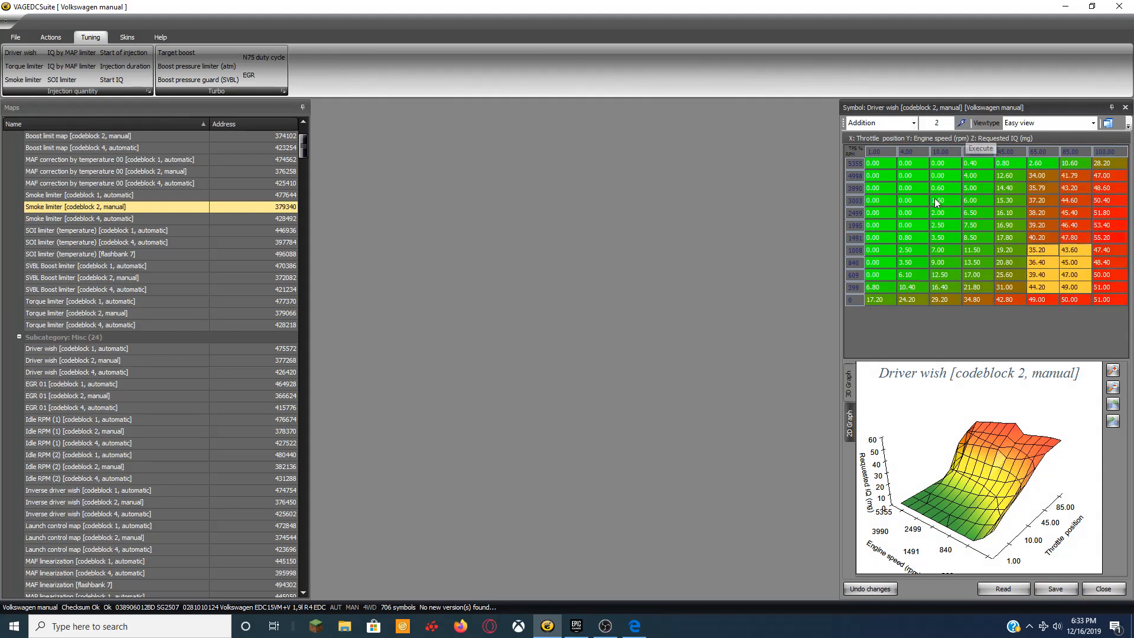
Smooth the entire Driver wish map, then save and close it.
{"action": "left_click_drag", "start_coordinate": [1113, 299], "coordinate": [891, 169]}
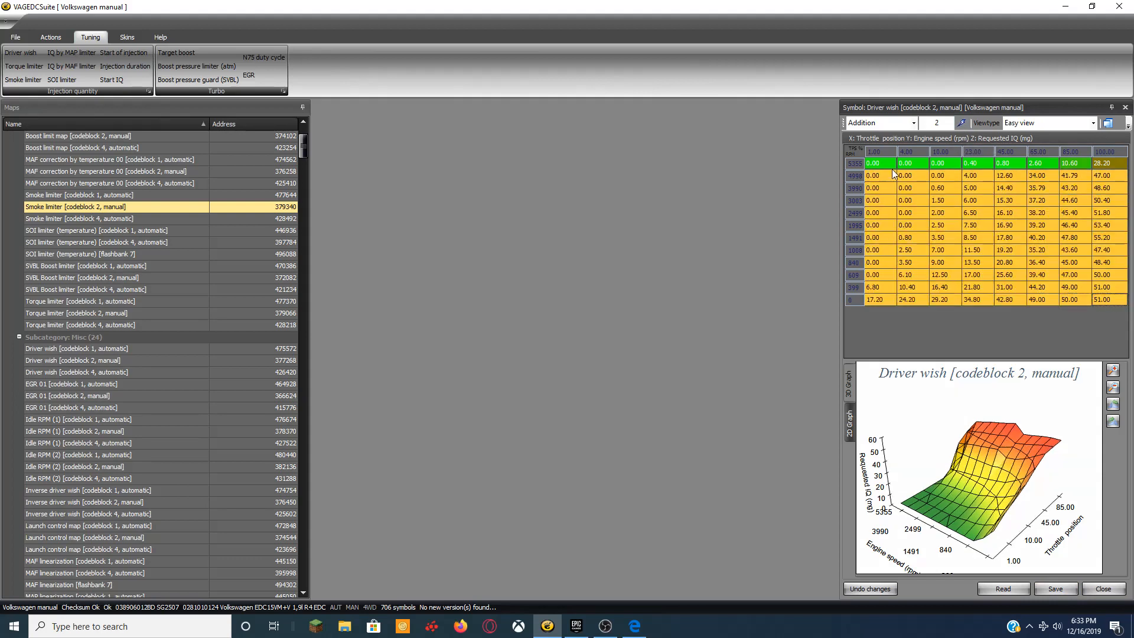
{"action": "right_click", "coordinate": [928, 237]}
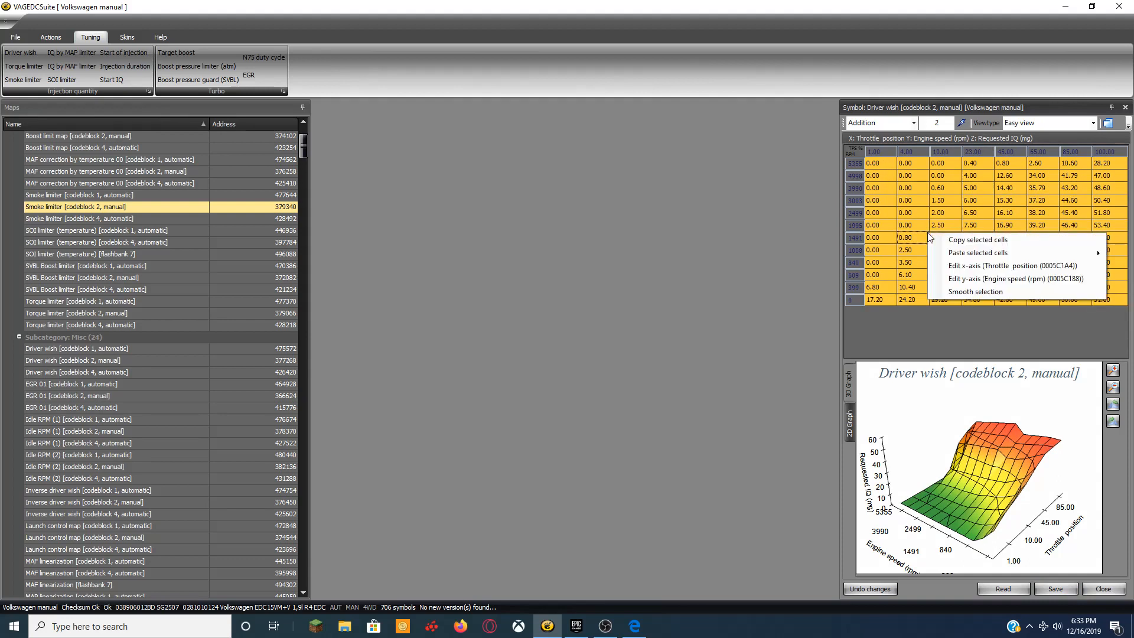
{"action": "left_click", "coordinate": [986, 292]}
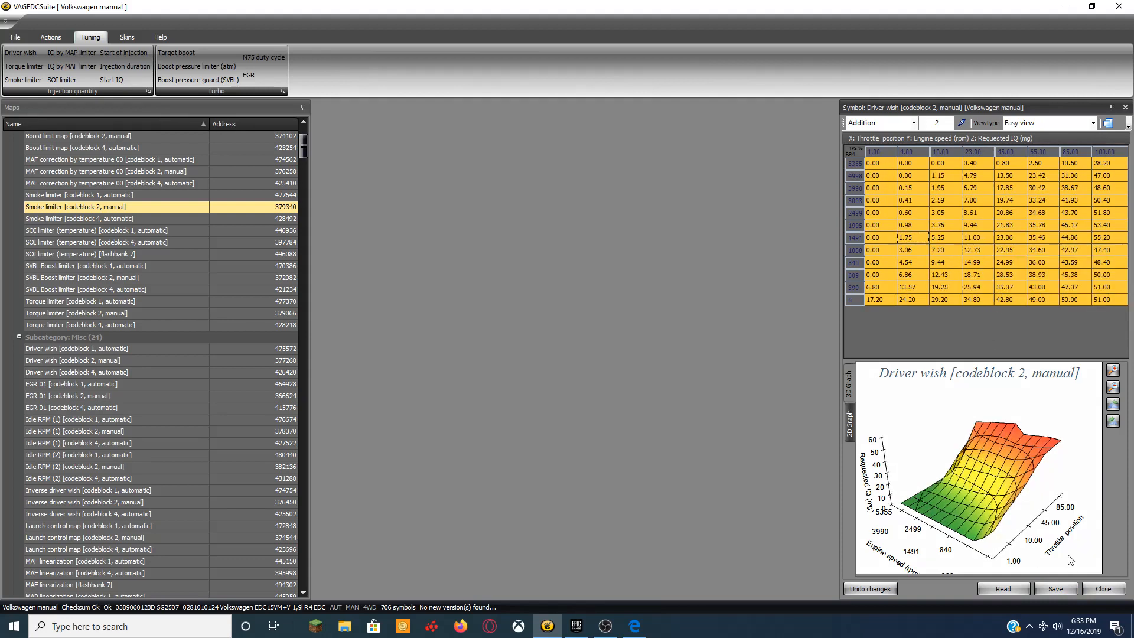
{"action": "left_click", "coordinate": [1054, 588]}
{"action": "left_click", "coordinate": [1092, 588]}
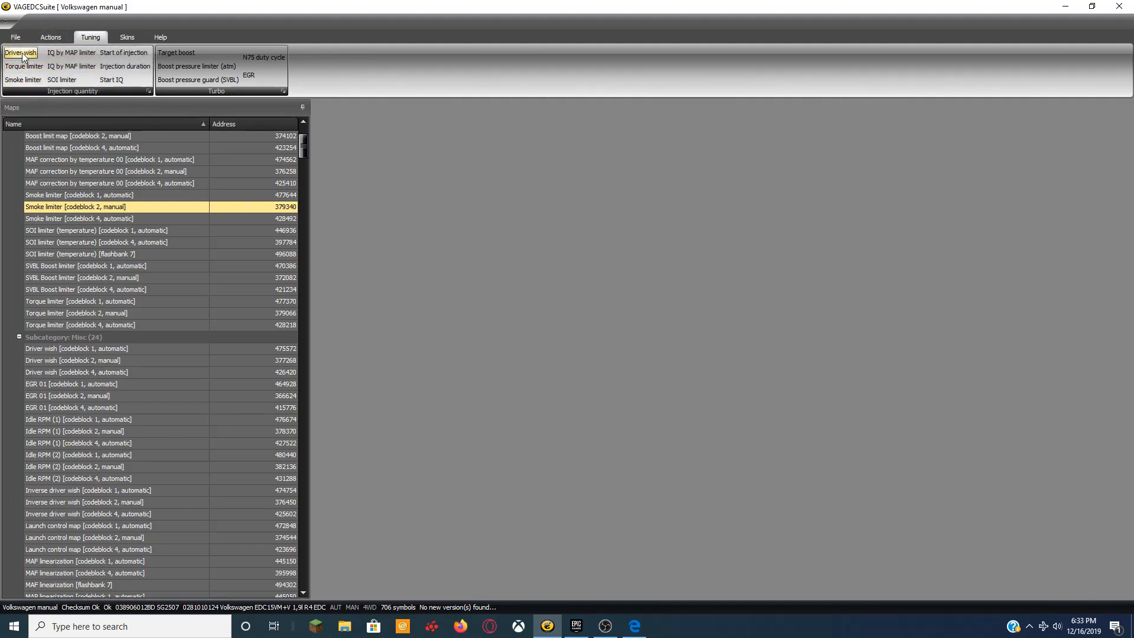
Fill the Torque limiter cells from 1491 to 4116 rpm with 50 in all rows, then save and close.
{"action": "left_click", "coordinate": [16, 71]}
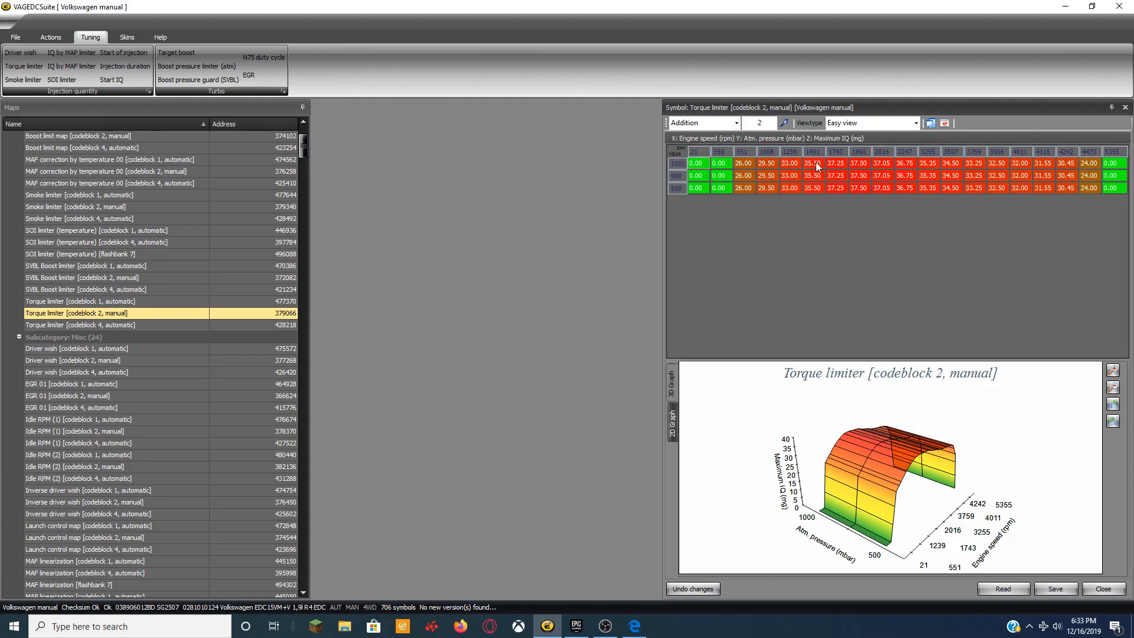
{"action": "left_click_drag", "start_coordinate": [817, 166], "coordinate": [1043, 190]}
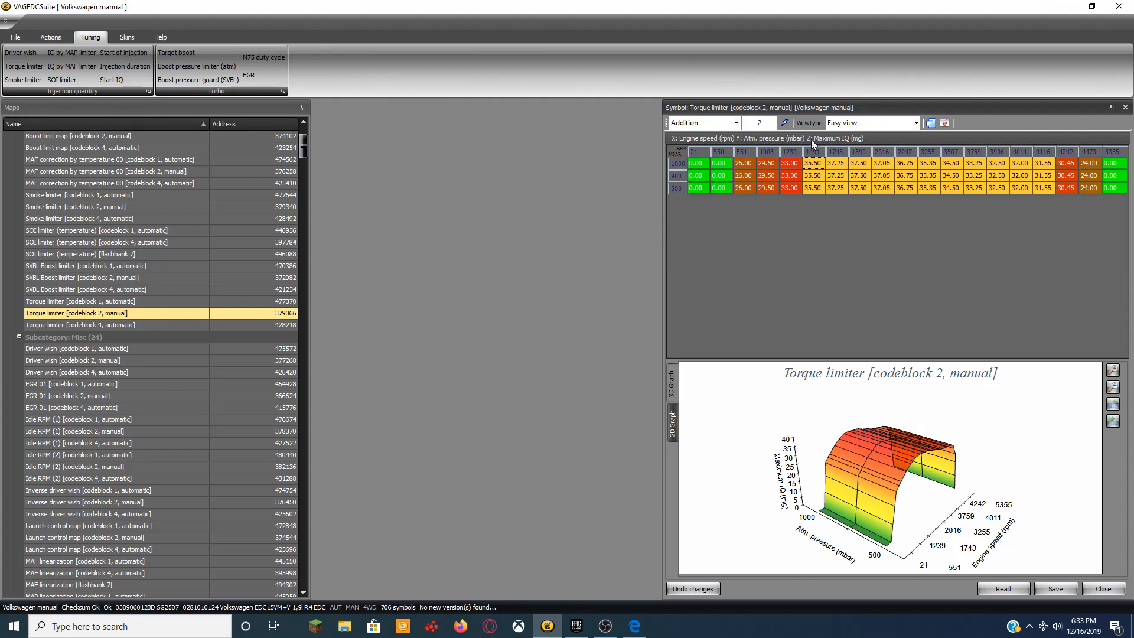
{"action": "left_click", "coordinate": [737, 123]}
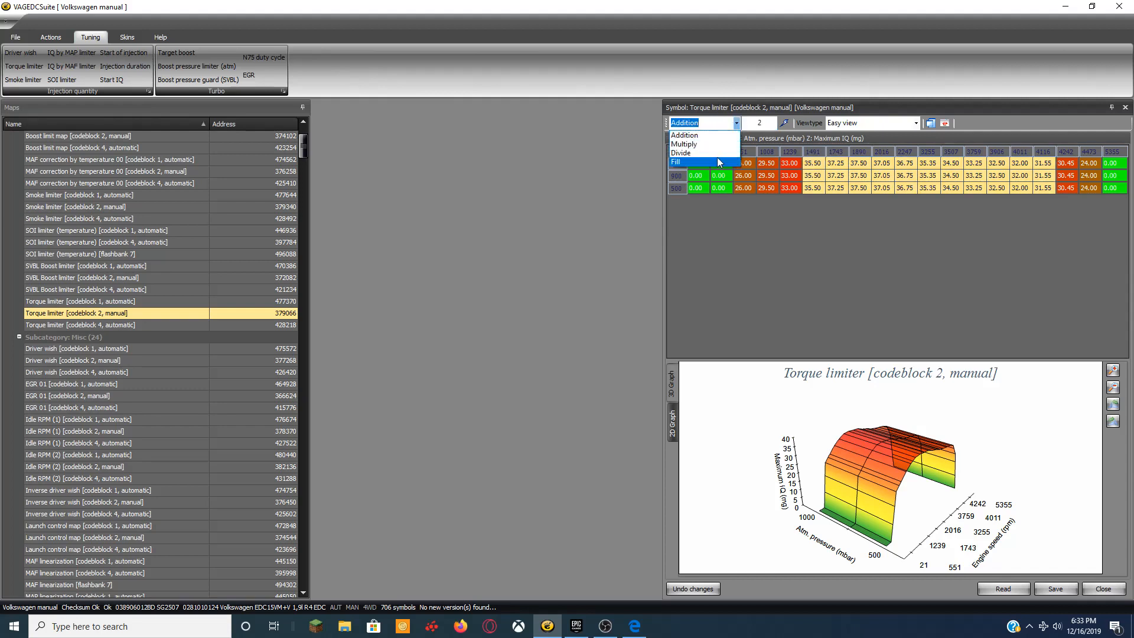
{"action": "left_click", "coordinate": [717, 157]}
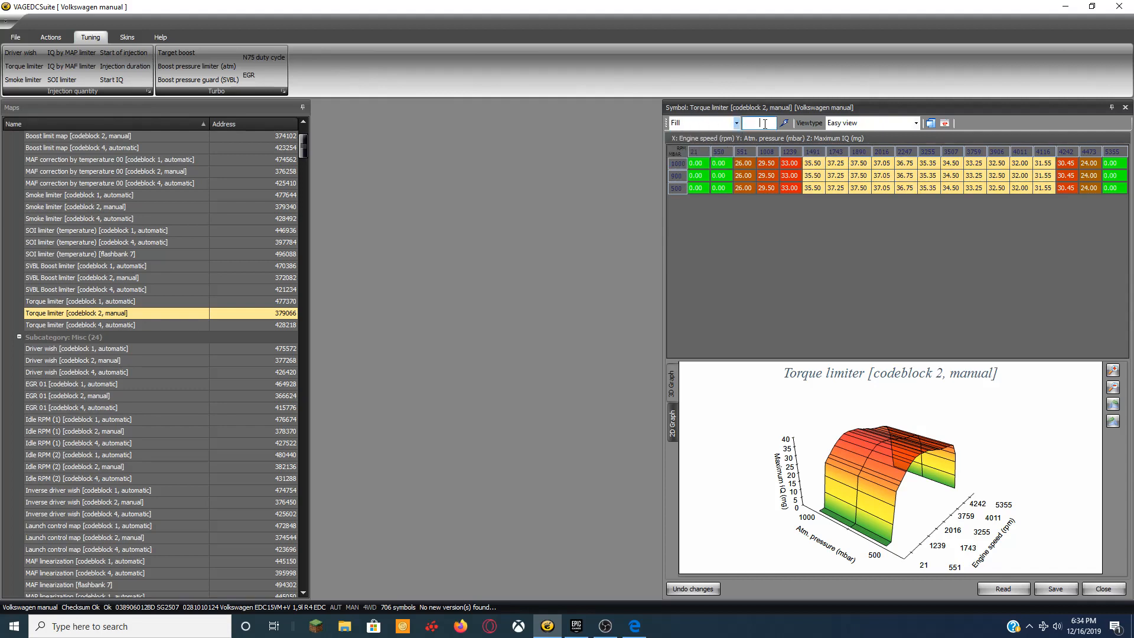
{"action": "type", "text": "51"}
{"action": "left_click", "coordinate": [785, 124]}
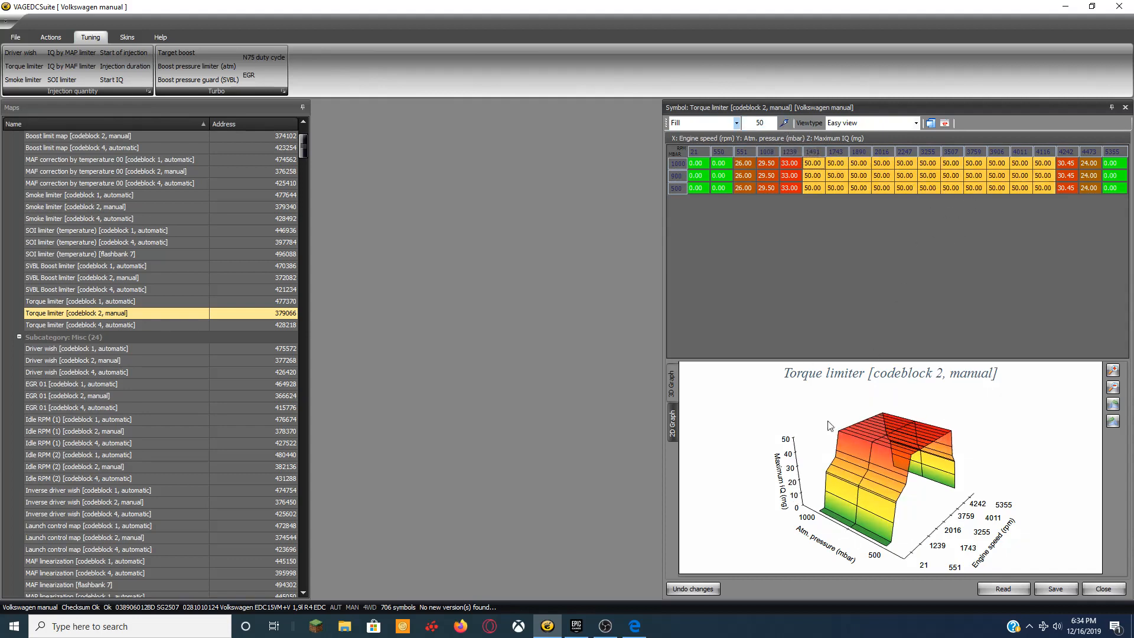
{"action": "left_click", "coordinate": [1055, 589]}
{"action": "left_click", "coordinate": [1113, 594]}
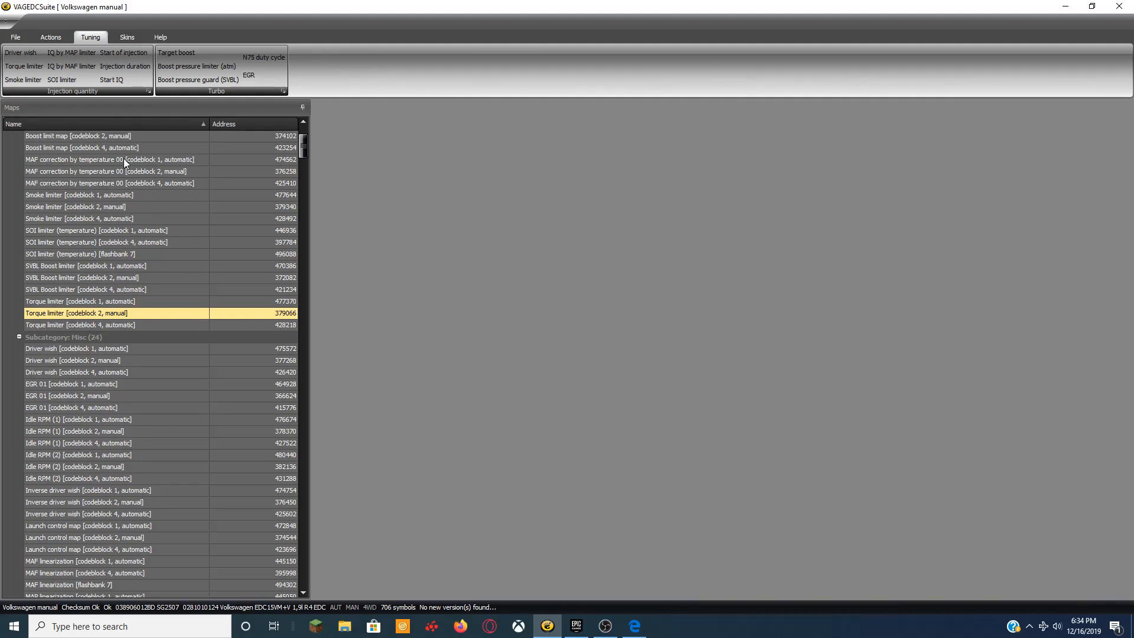
Raise the Smoke limiter's 550–850 airflow cells from 1491 to 4242 rpm in repeated steps of 2.
{"action": "left_click", "coordinate": [23, 79]}
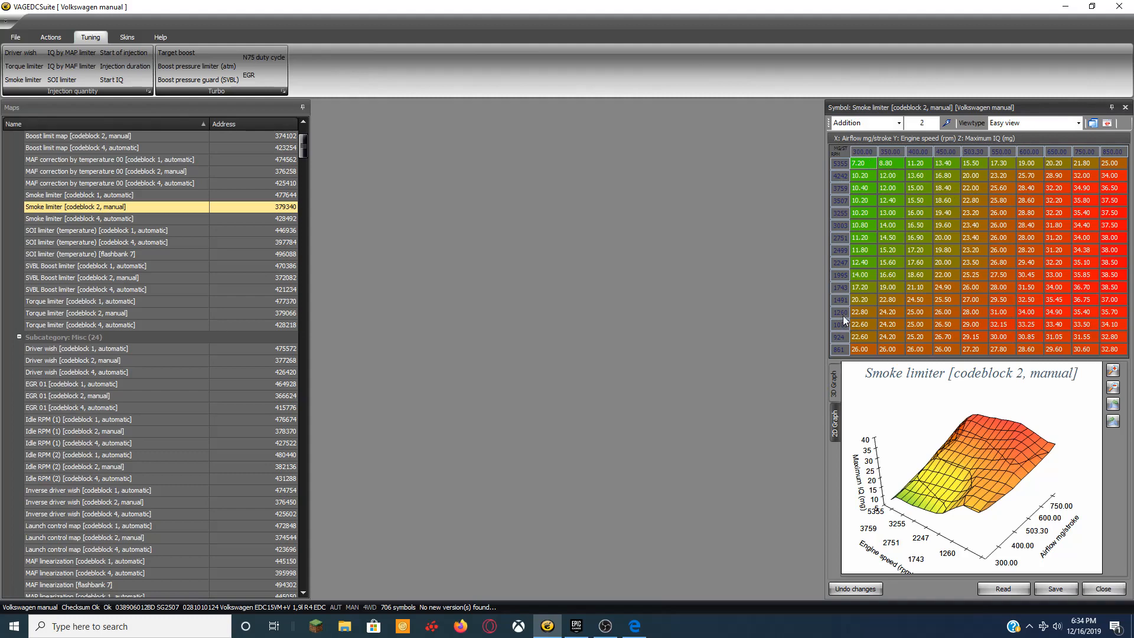
{"action": "left_click", "coordinate": [845, 297]}
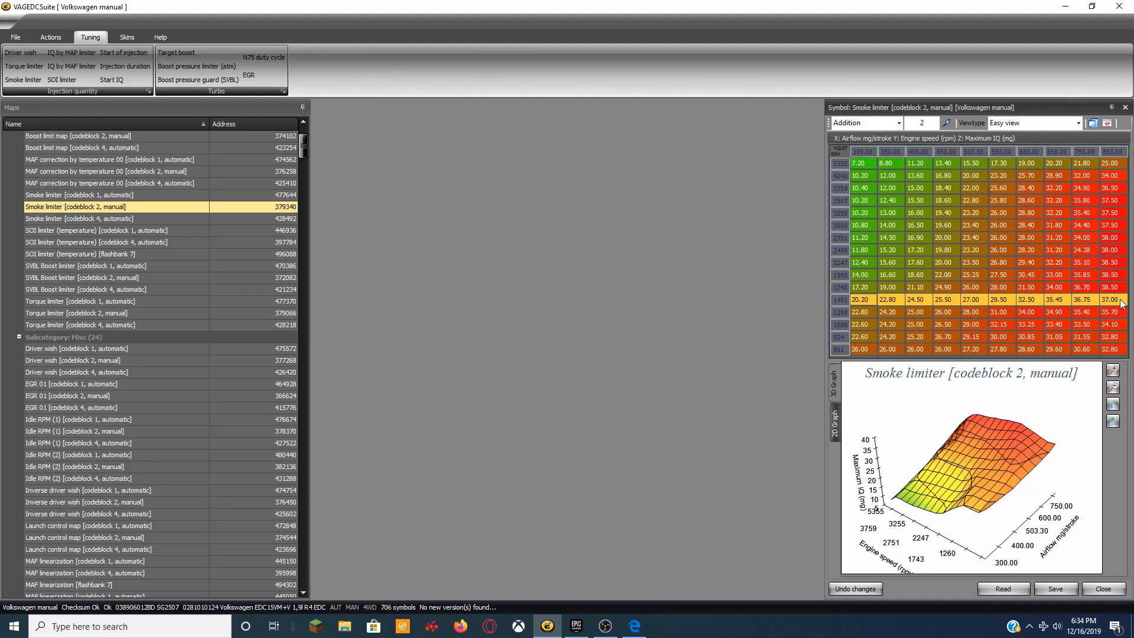
{"action": "left_click_drag", "start_coordinate": [1117, 300], "coordinate": [1012, 177]}
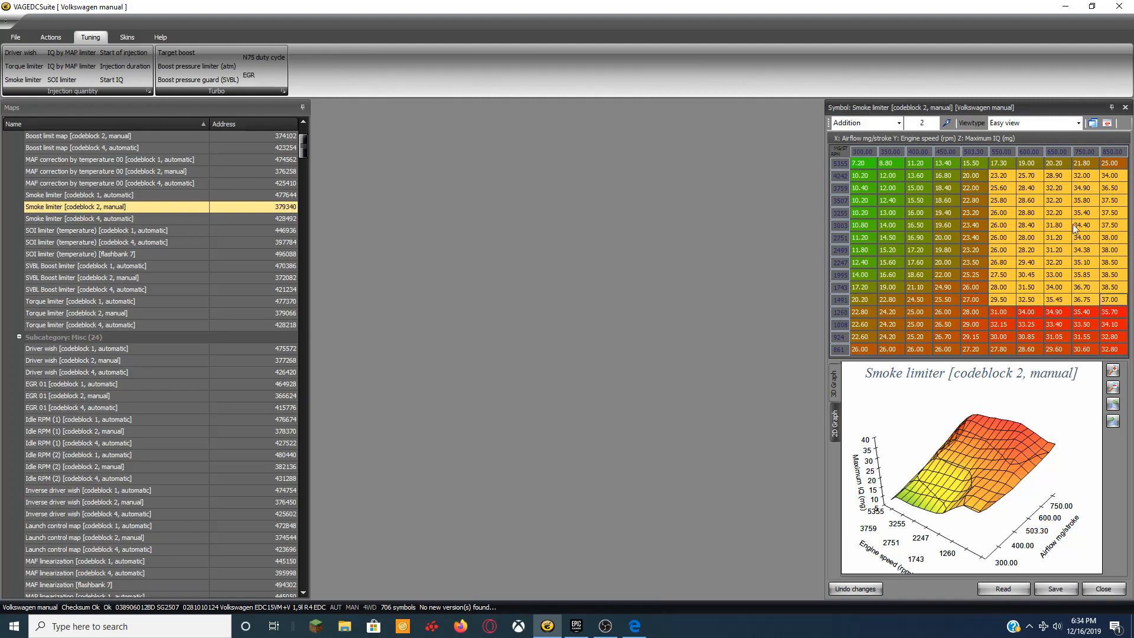
{"action": "left_click", "coordinate": [946, 123]}
{"action": "left_click", "coordinate": [946, 123]}
{"action": "left_click", "coordinate": [946, 122]}
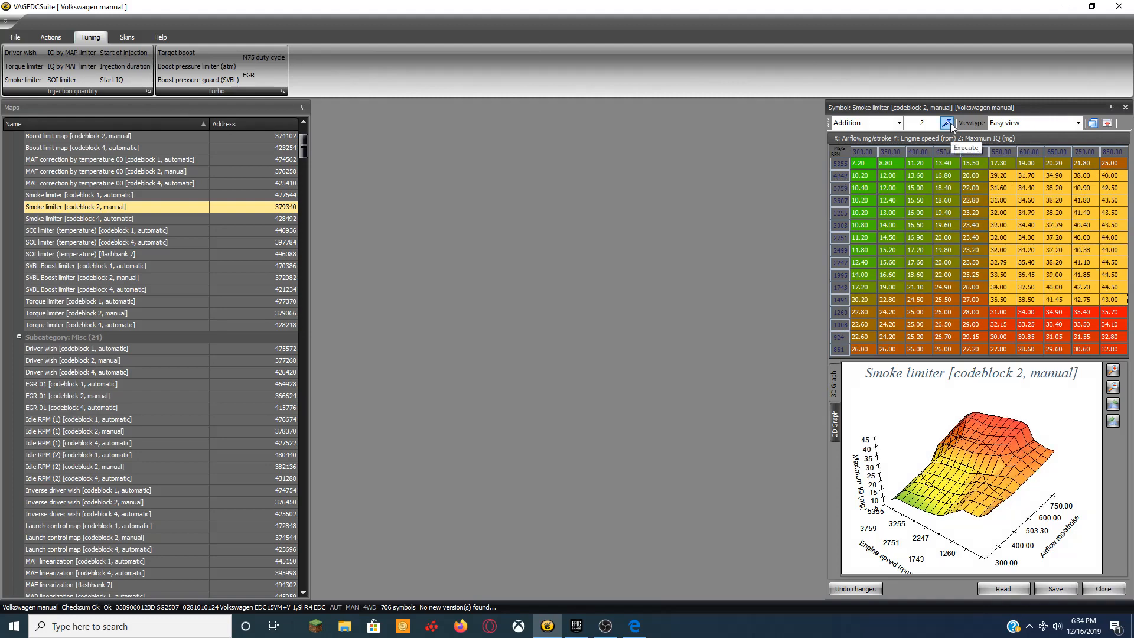
{"action": "left_click", "coordinate": [946, 123]}
{"action": "left_click", "coordinate": [946, 122]}
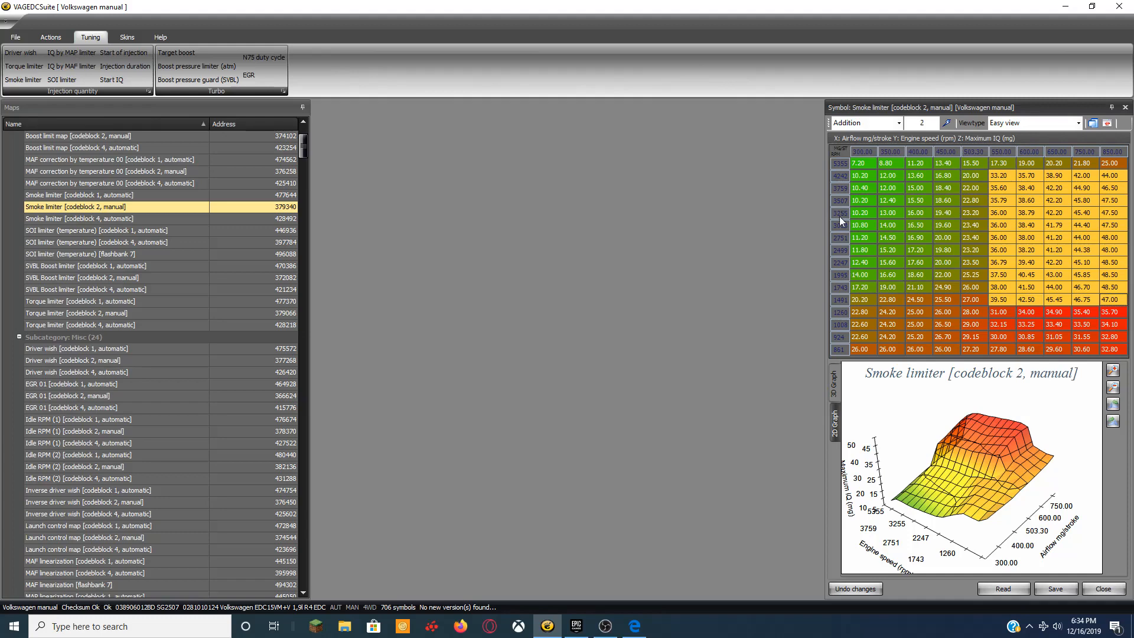
Smooth the whole Smoke limiter map and close it, answering the unsaved-changes warning.
{"action": "left_click", "coordinate": [861, 161]}
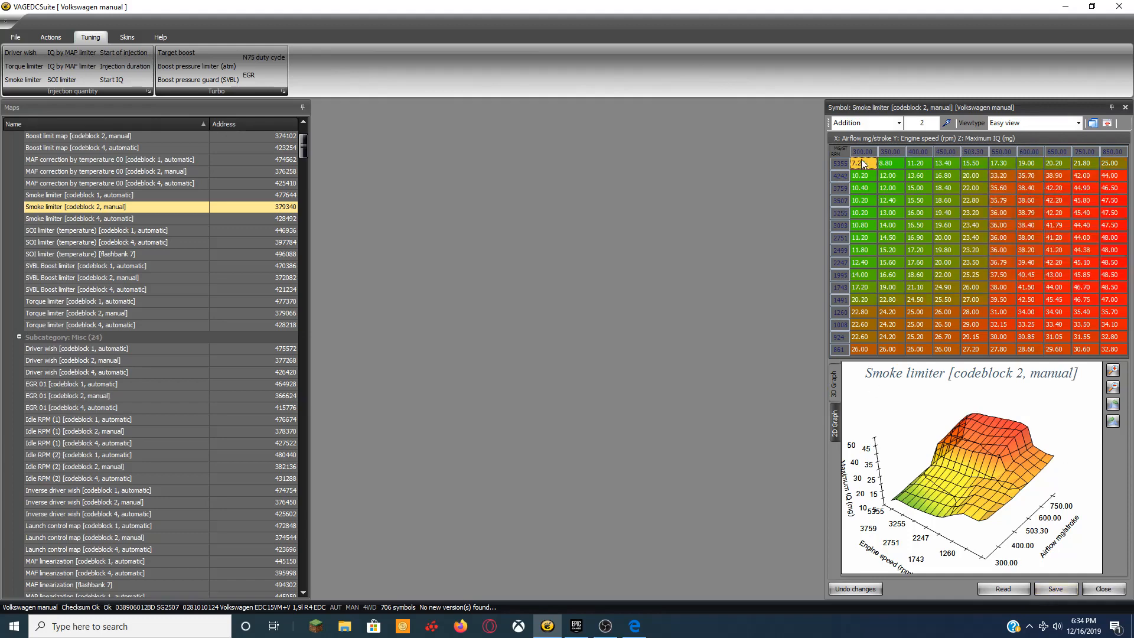
{"action": "key", "text": "ctrl+a"}
{"action": "right_click", "coordinate": [977, 274]}
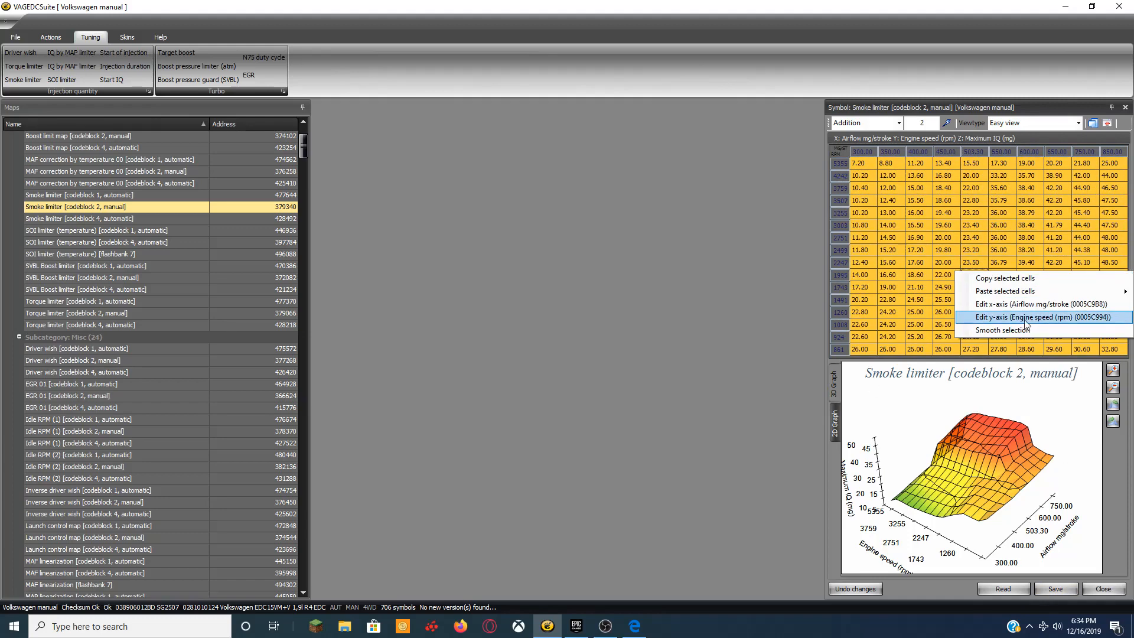
{"action": "left_click", "coordinate": [1012, 329]}
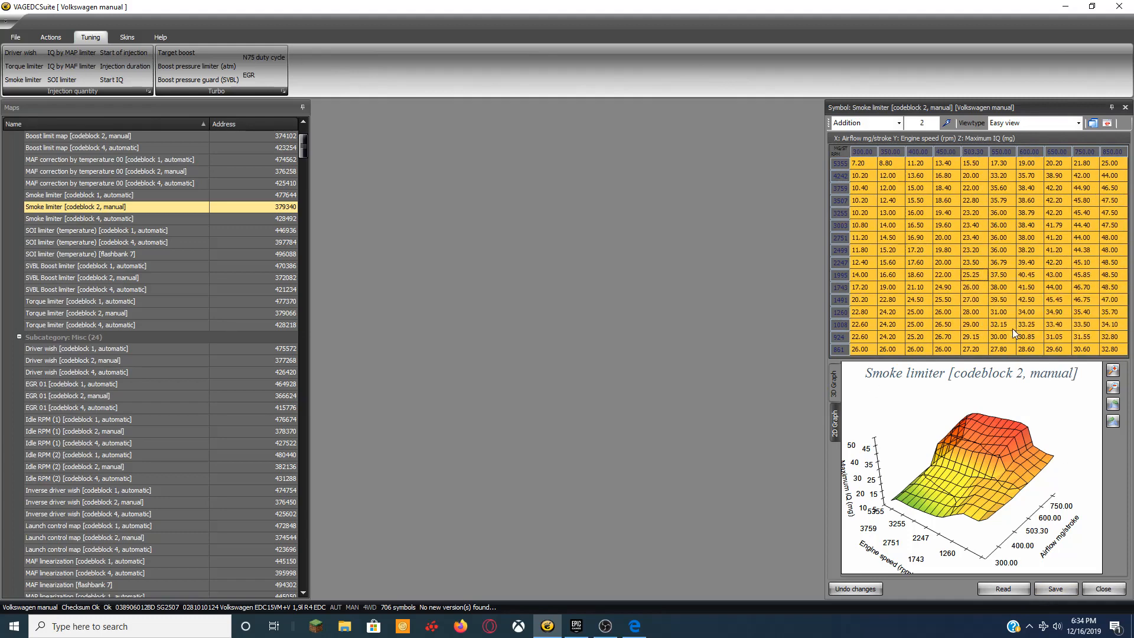
{"action": "left_click", "coordinate": [1093, 589]}
{"action": "left_click", "coordinate": [606, 346]}
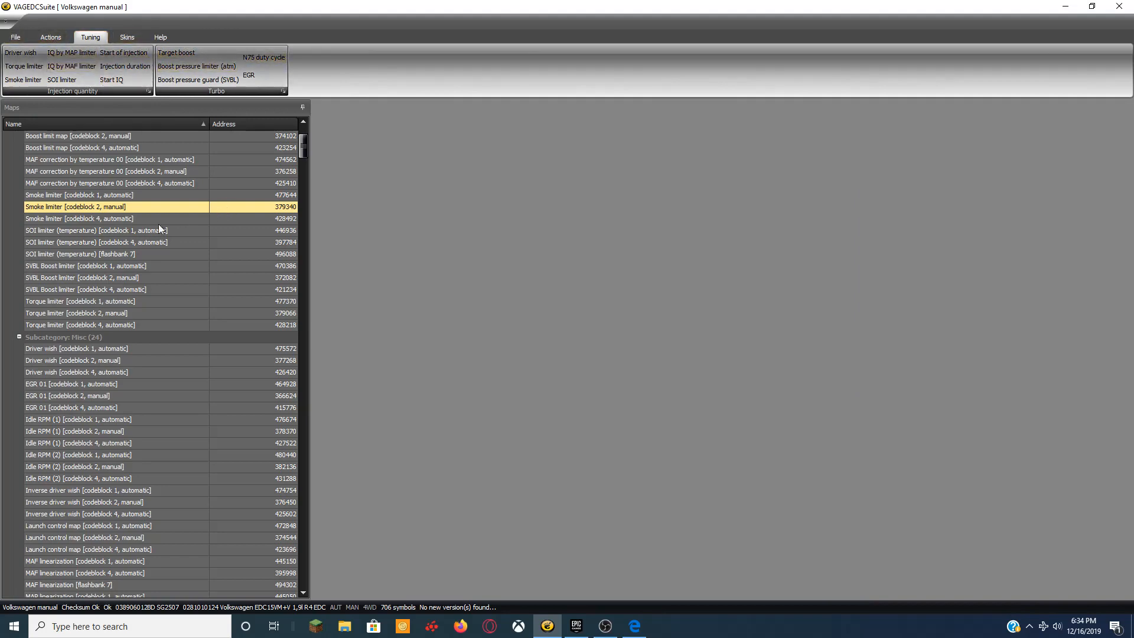
Fill the Torque limiter's 4242 and 4473 rpm columns with 0 in all rows, then close the map.
{"action": "double_click", "coordinate": [116, 311]}
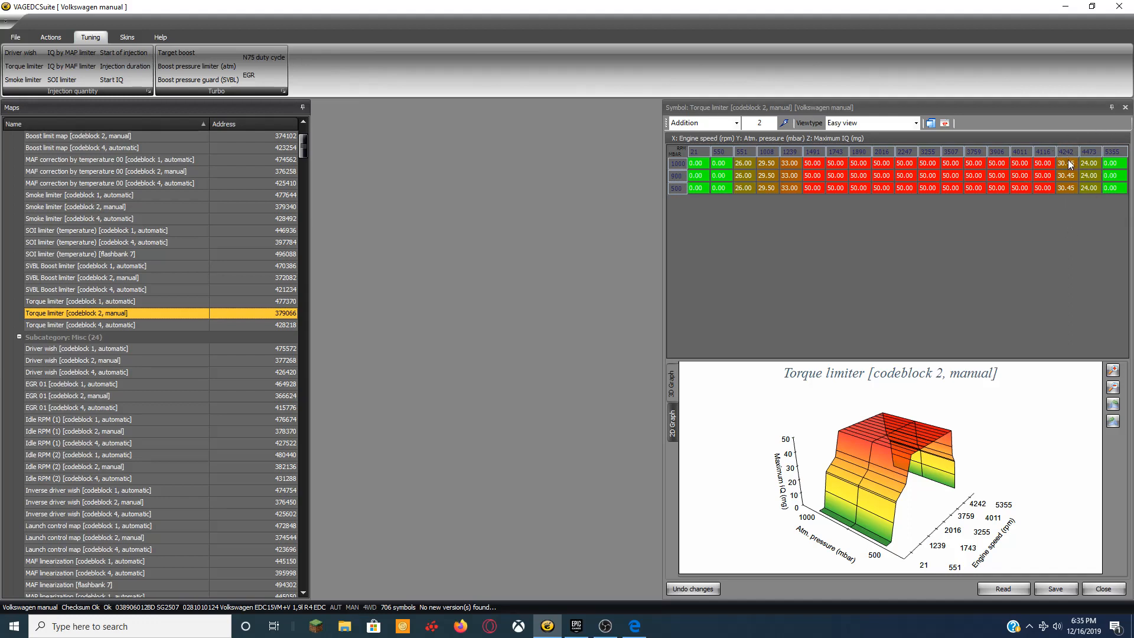
{"action": "left_click_drag", "start_coordinate": [1067, 163], "coordinate": [1090, 188]}
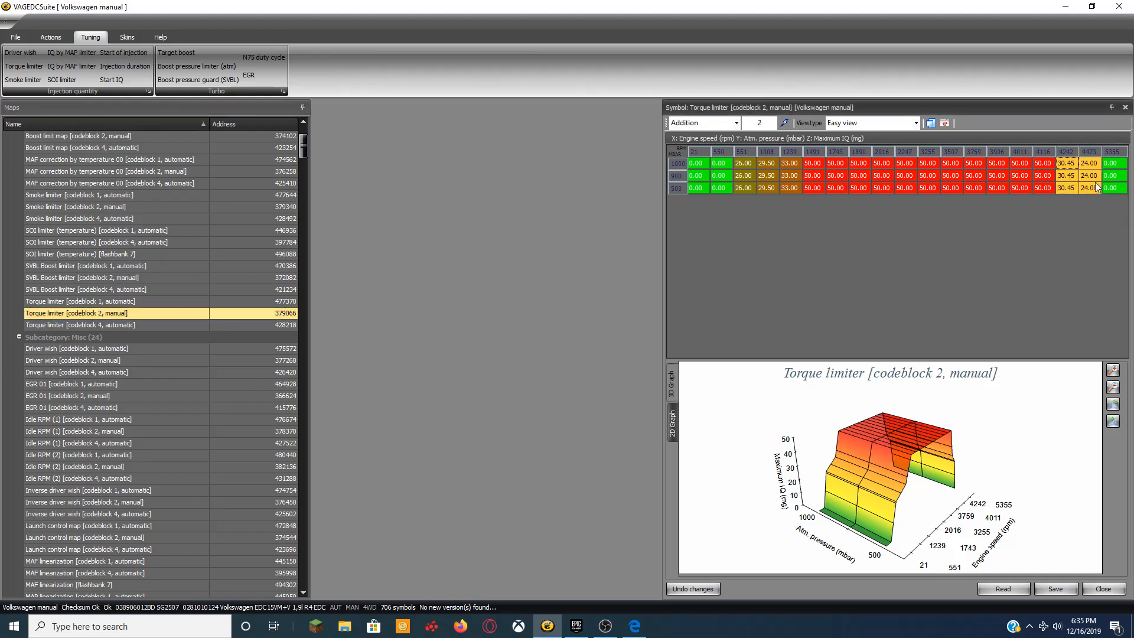
{"action": "left_click", "coordinate": [736, 123]}
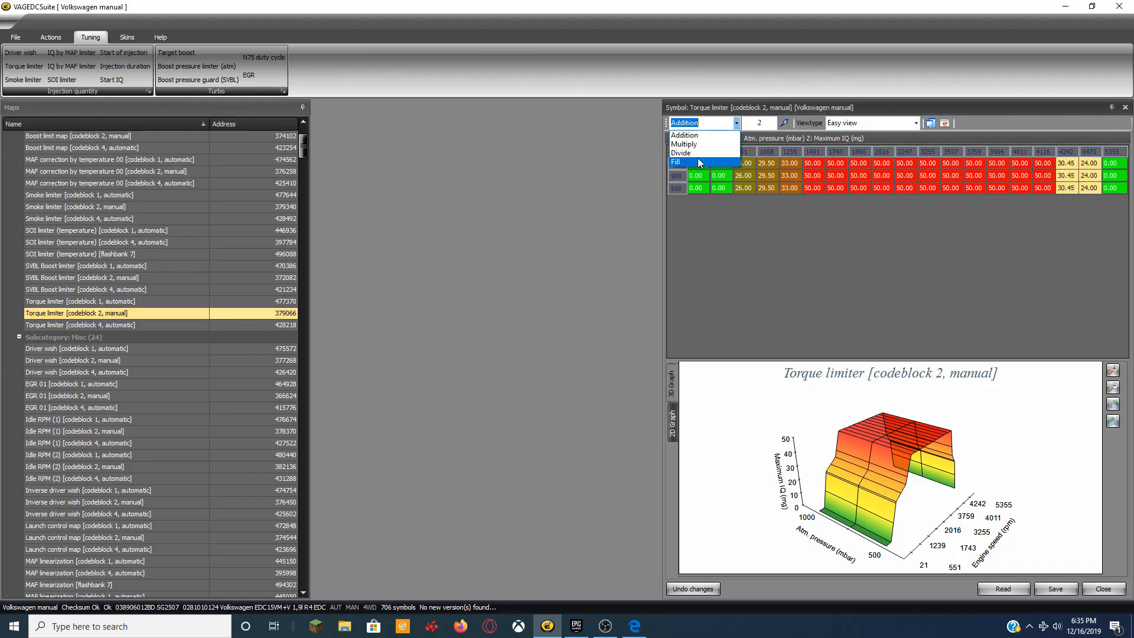
{"action": "left_click", "coordinate": [699, 163]}
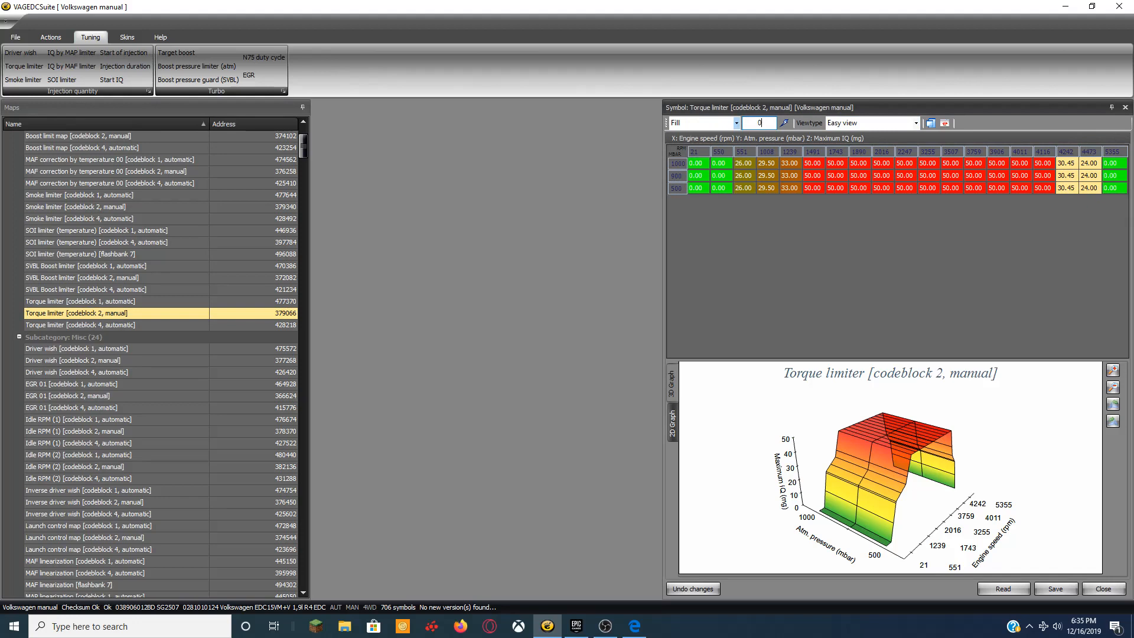
{"action": "left_click", "coordinate": [785, 124]}
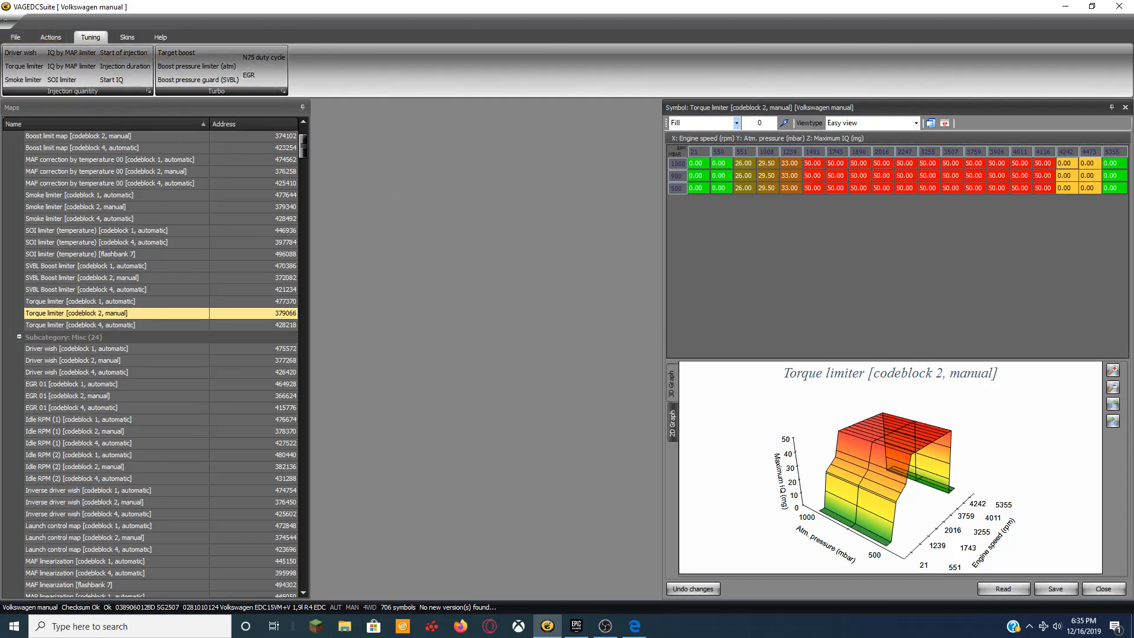
{"action": "left_click", "coordinate": [1125, 107]}
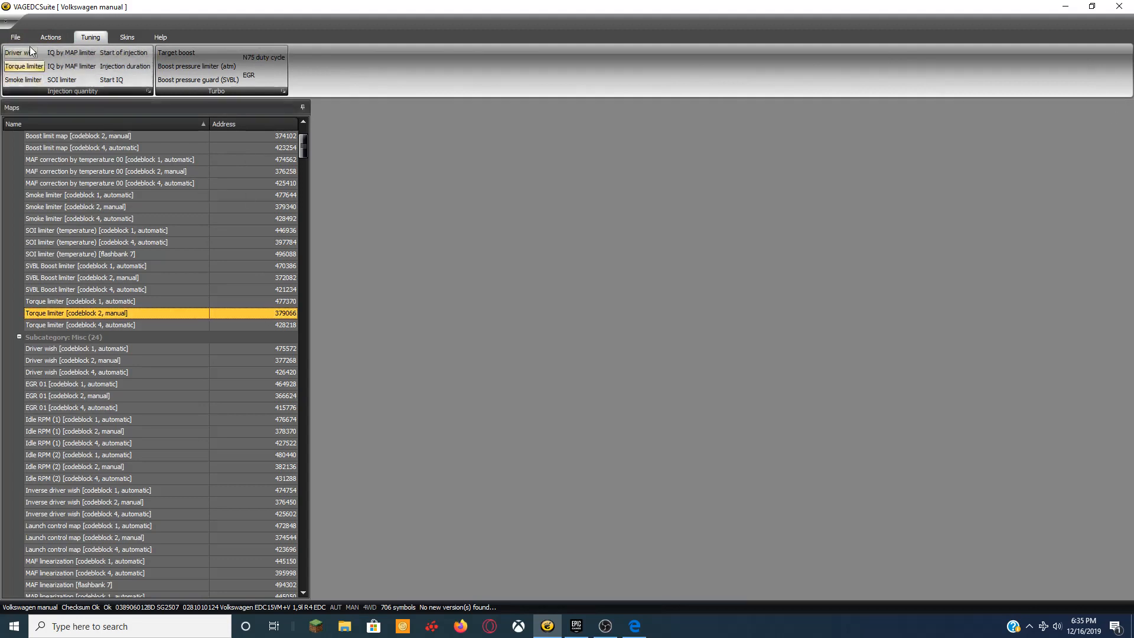
Display the manual file's estimated power and torque as a dyno graph, peaking near 300 Nm.
{"action": "left_click", "coordinate": [50, 37]}
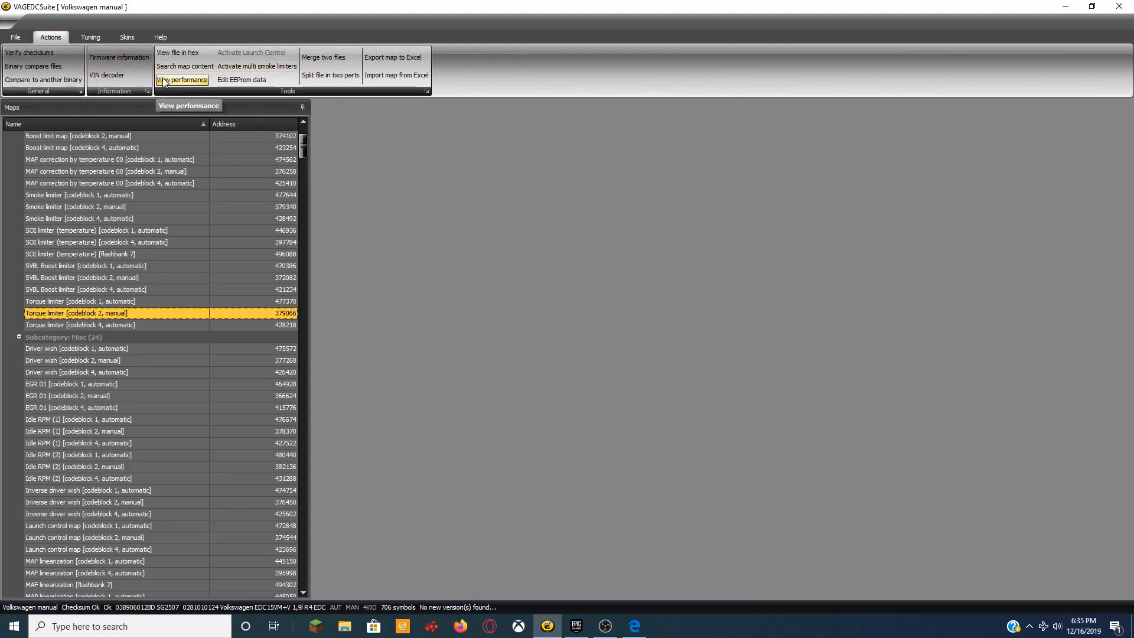
{"action": "left_click", "coordinate": [189, 81]}
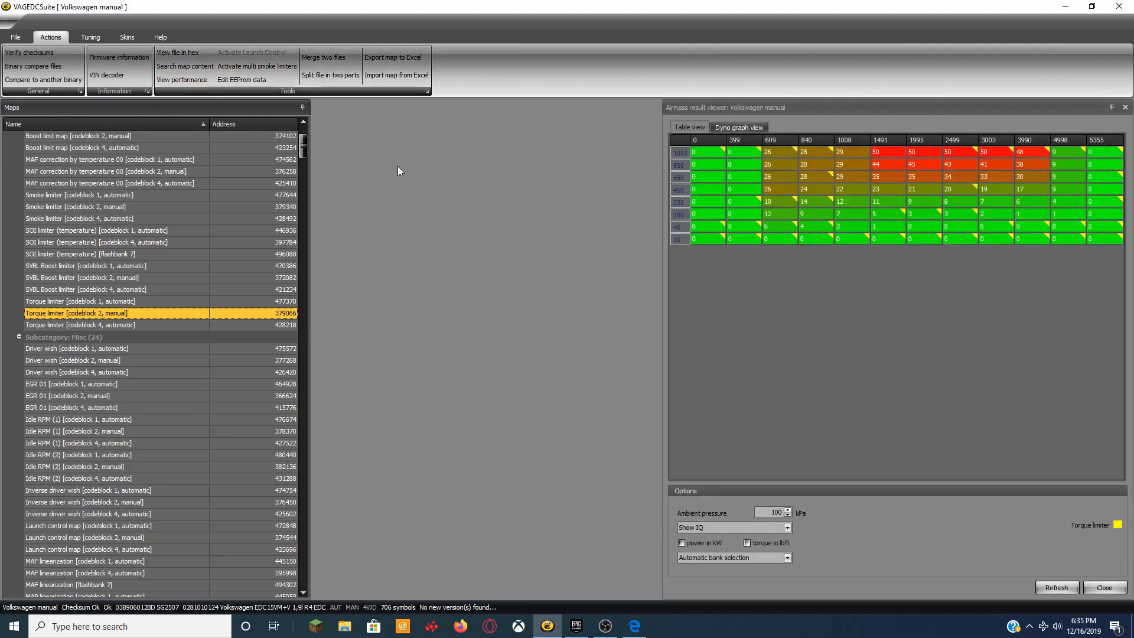
{"action": "left_click", "coordinate": [721, 128]}
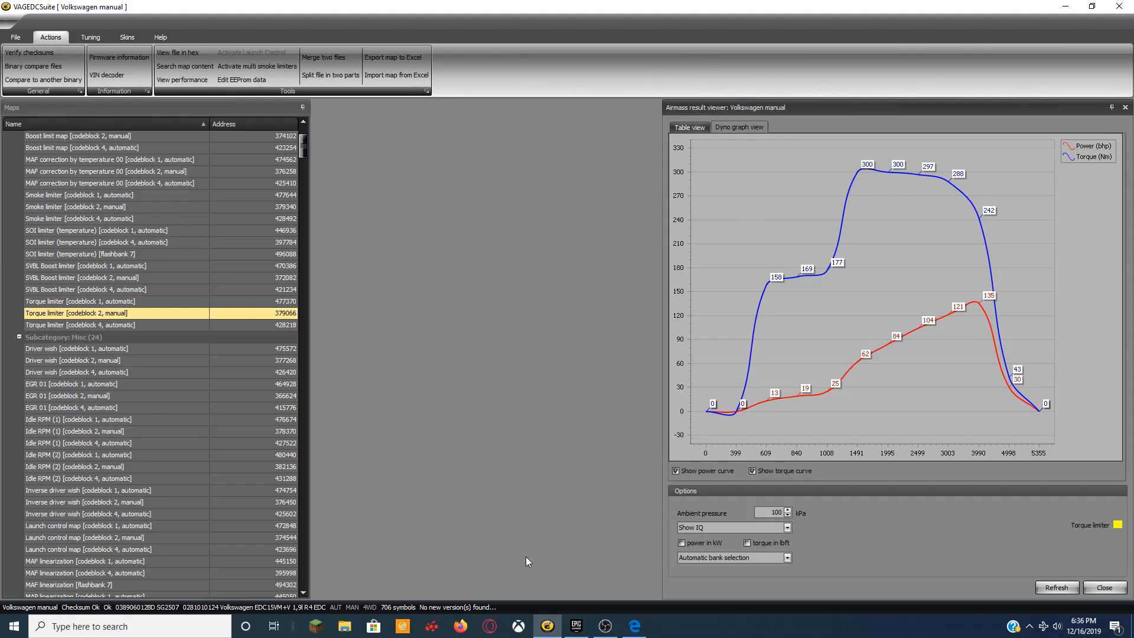
Convert 300 Nm to lb ft on ConvertUnits.com (about 221.27), then return to the dyno graph.
{"action": "left_click", "coordinate": [634, 625]}
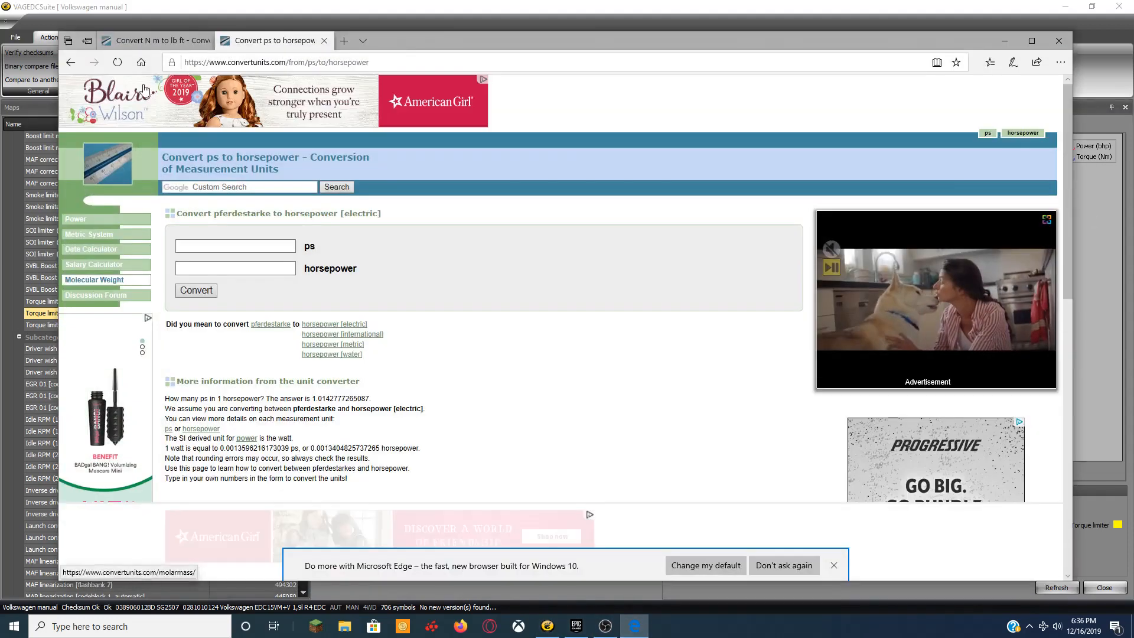
{"action": "left_click", "coordinate": [154, 40]}
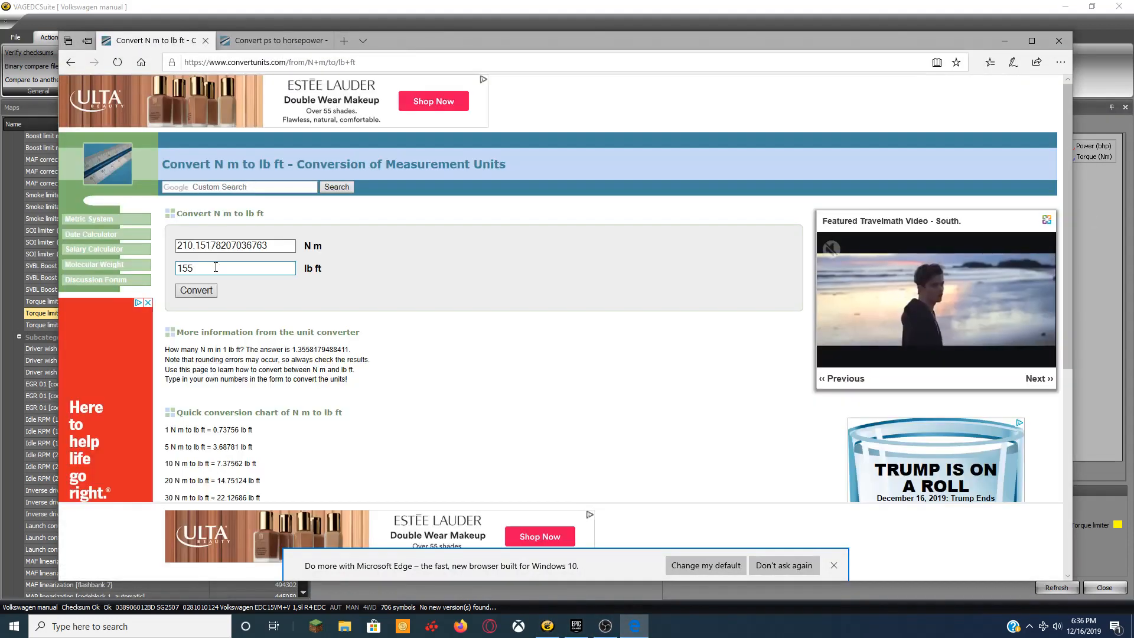
{"action": "triple_click", "coordinate": [294, 246]}
{"action": "key", "text": "BackSpace"}
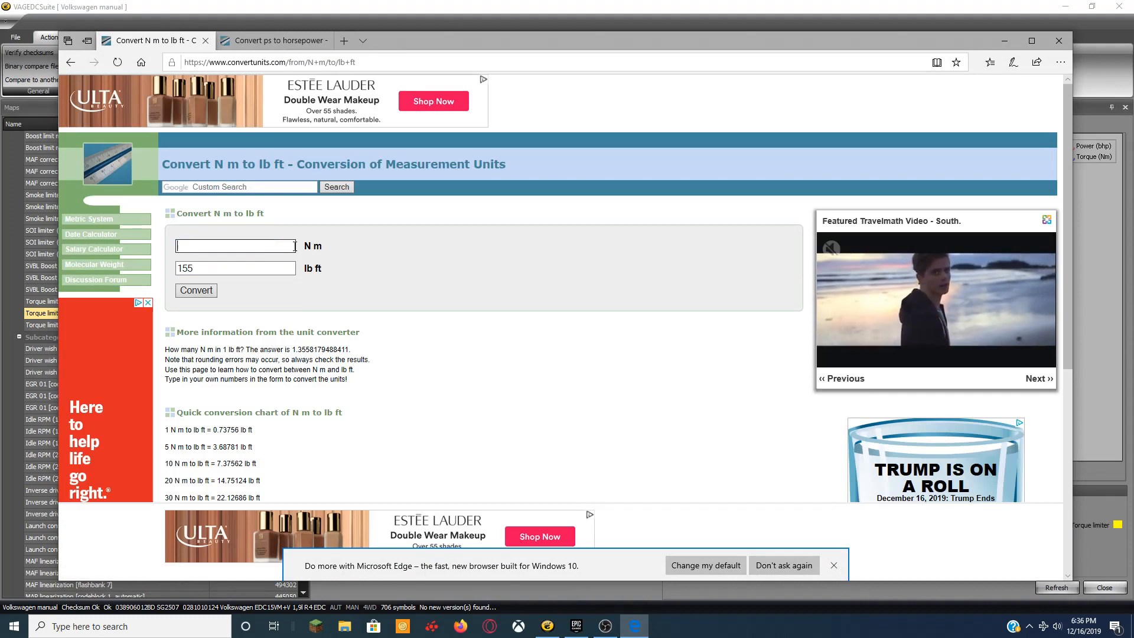
{"action": "type", "text": "33"}
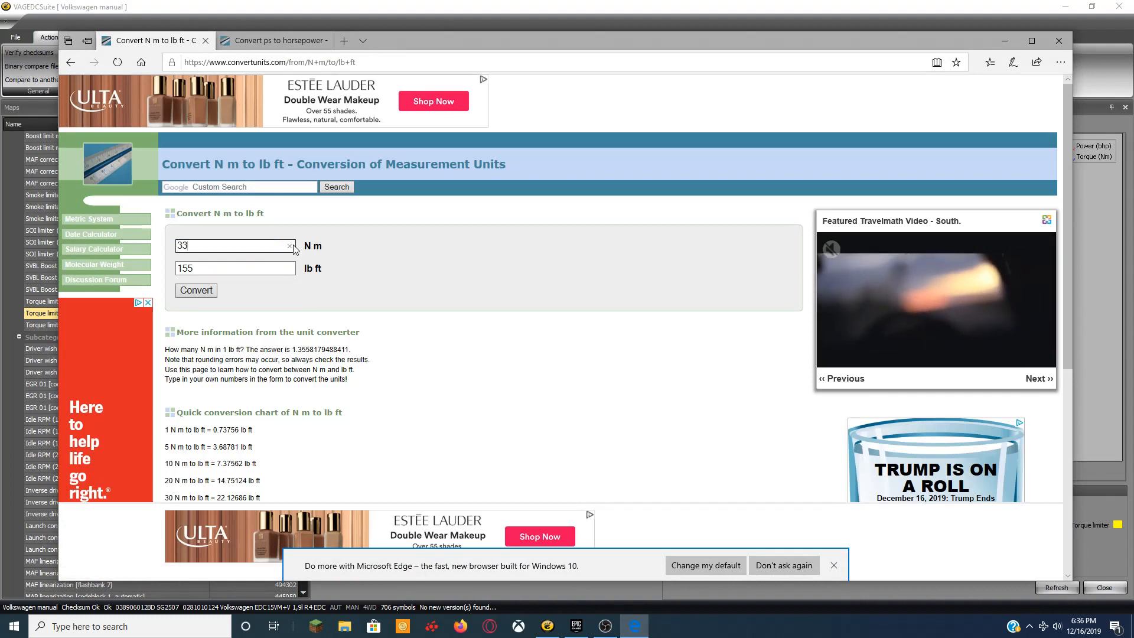
{"action": "key", "text": "BackSpace"}
{"action": "type", "text": "00"}
{"action": "left_click", "coordinate": [209, 294]}
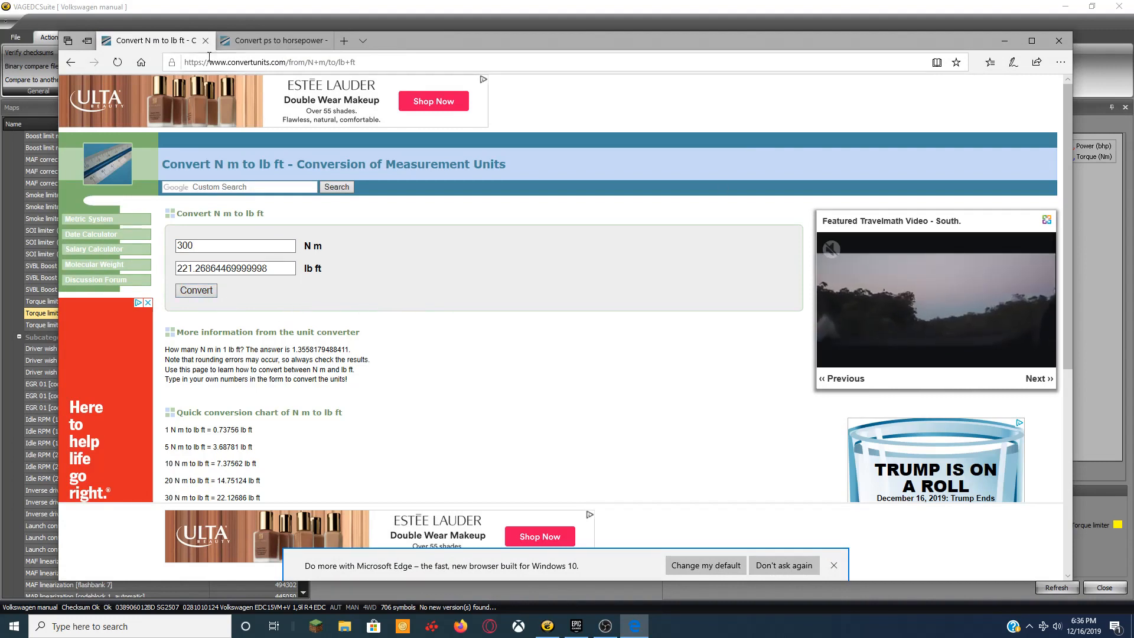
{"action": "left_click", "coordinate": [1004, 41]}
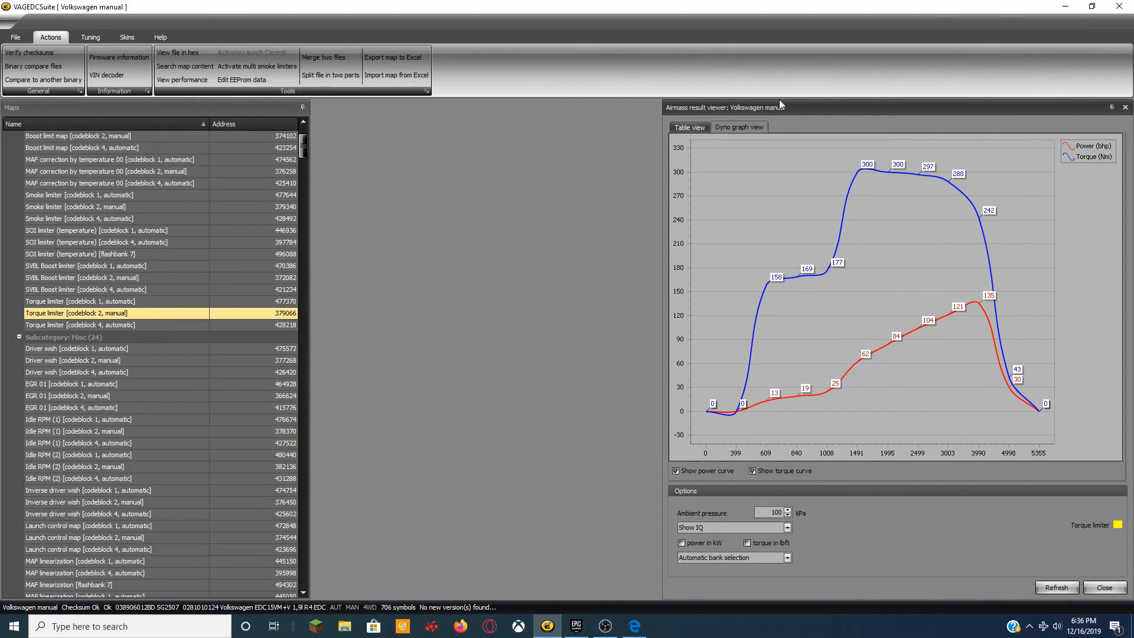
Load the file 'manual tune egr off 17.5psi launch control at 3200rpm hard cut at 4800.bin'.
{"action": "left_click", "coordinate": [1124, 107]}
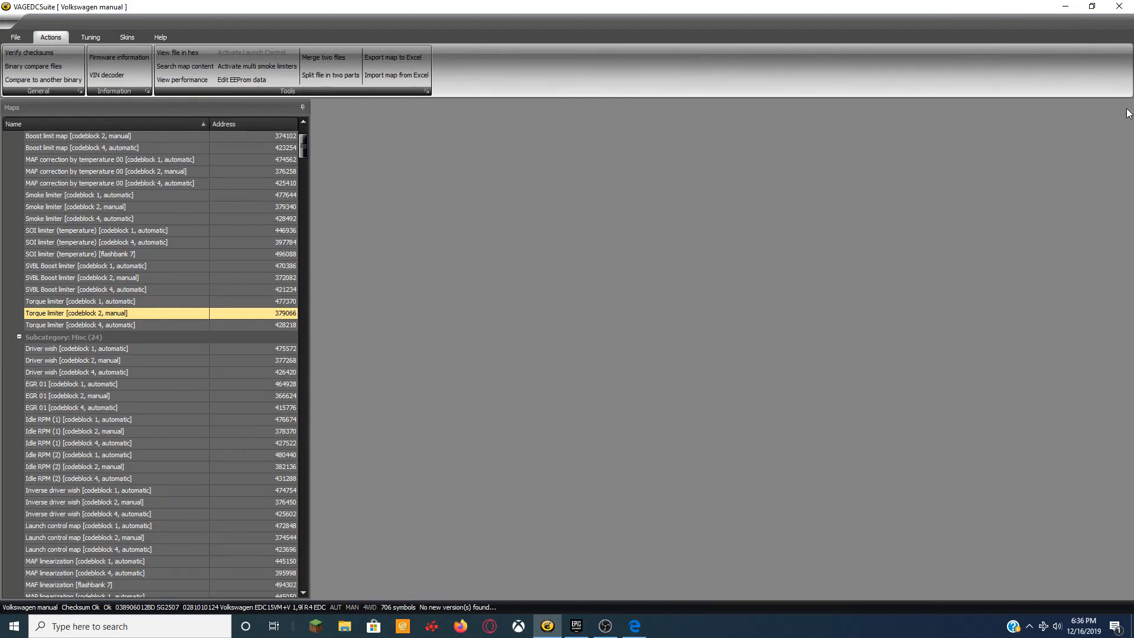
{"action": "left_click", "coordinate": [15, 37]}
{"action": "left_click", "coordinate": [21, 53]}
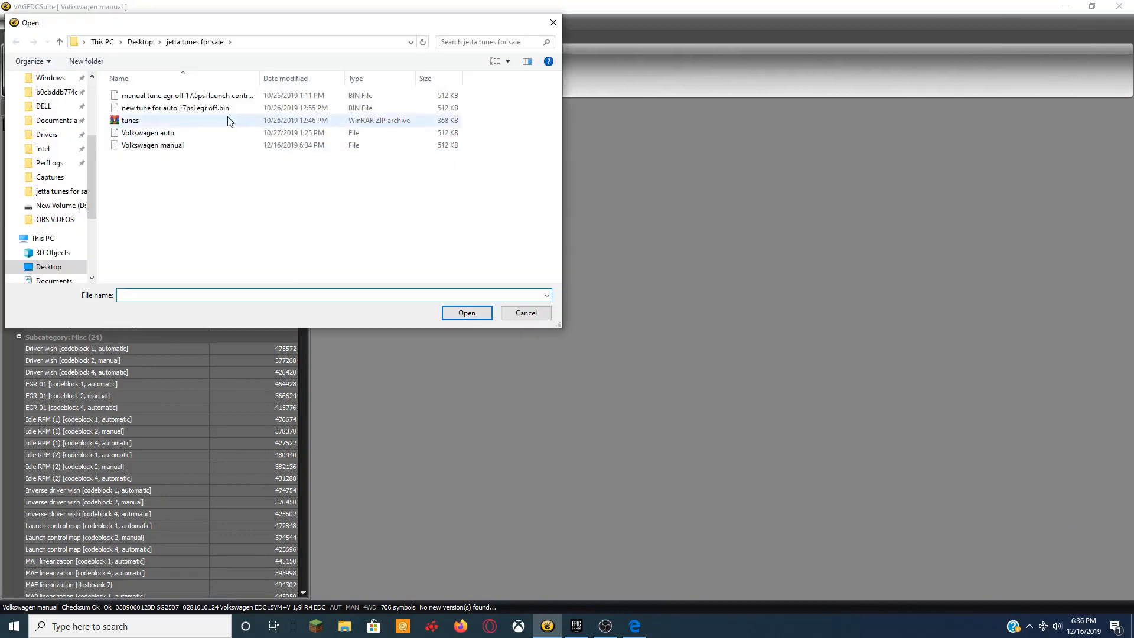
{"action": "left_click", "coordinate": [177, 96]}
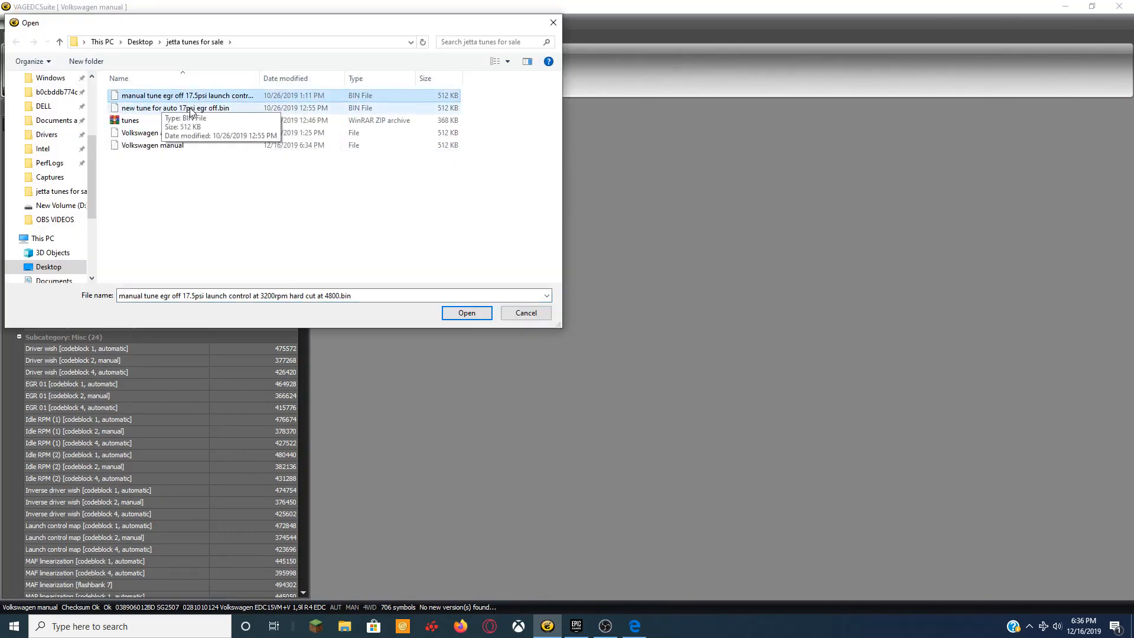
{"action": "left_click", "coordinate": [470, 317]}
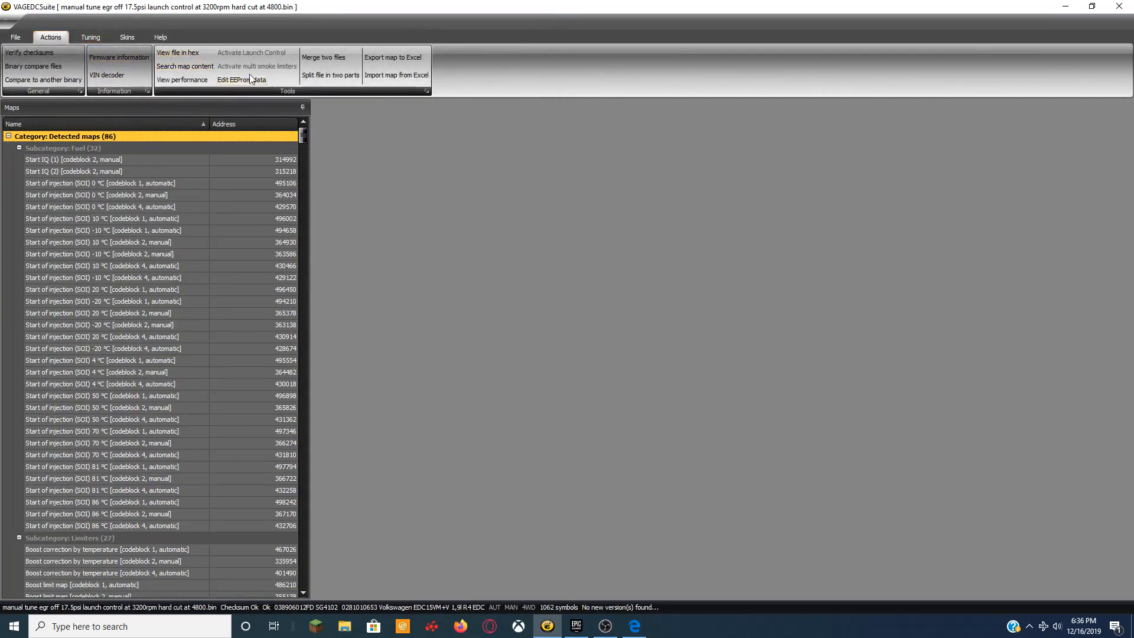
Review the tuned file's power and torque dyno curves, then close the viewer.
{"action": "left_click", "coordinate": [184, 79]}
{"action": "left_click", "coordinate": [735, 128]}
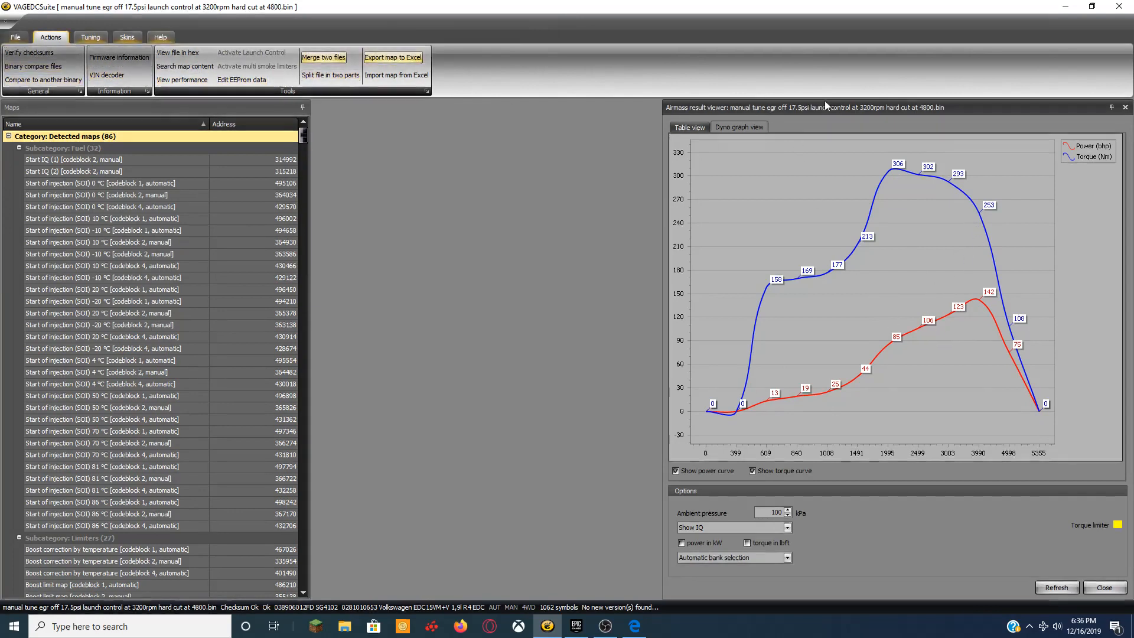
{"action": "left_click", "coordinate": [1125, 107]}
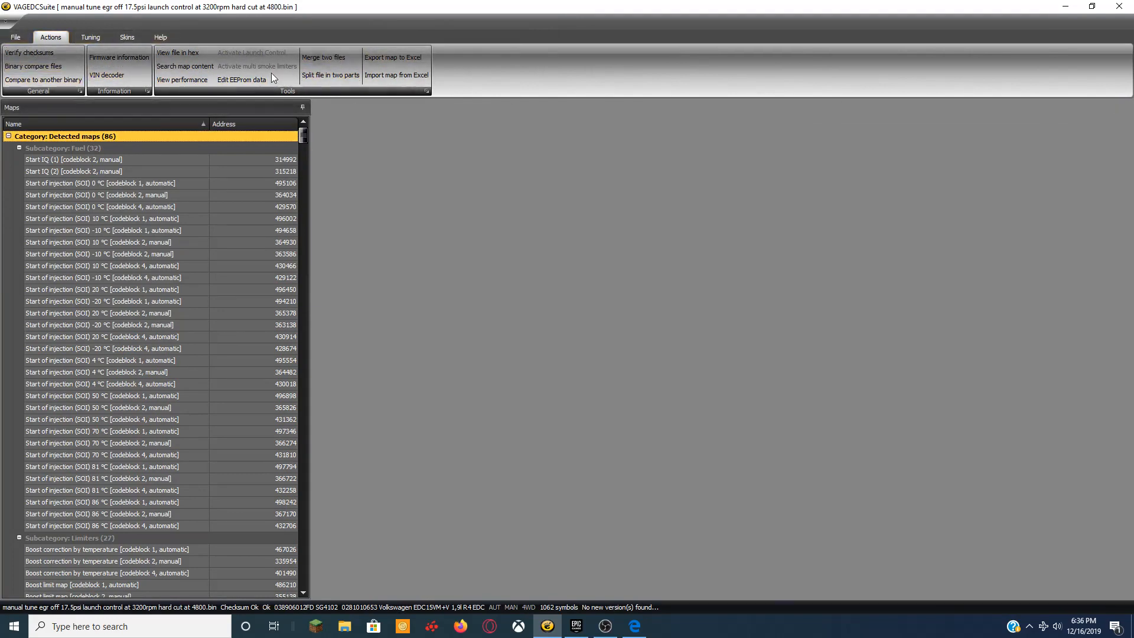
Save the tune as 'tune test.bin' and reopen the saved file.
{"action": "left_click", "coordinate": [15, 37]}
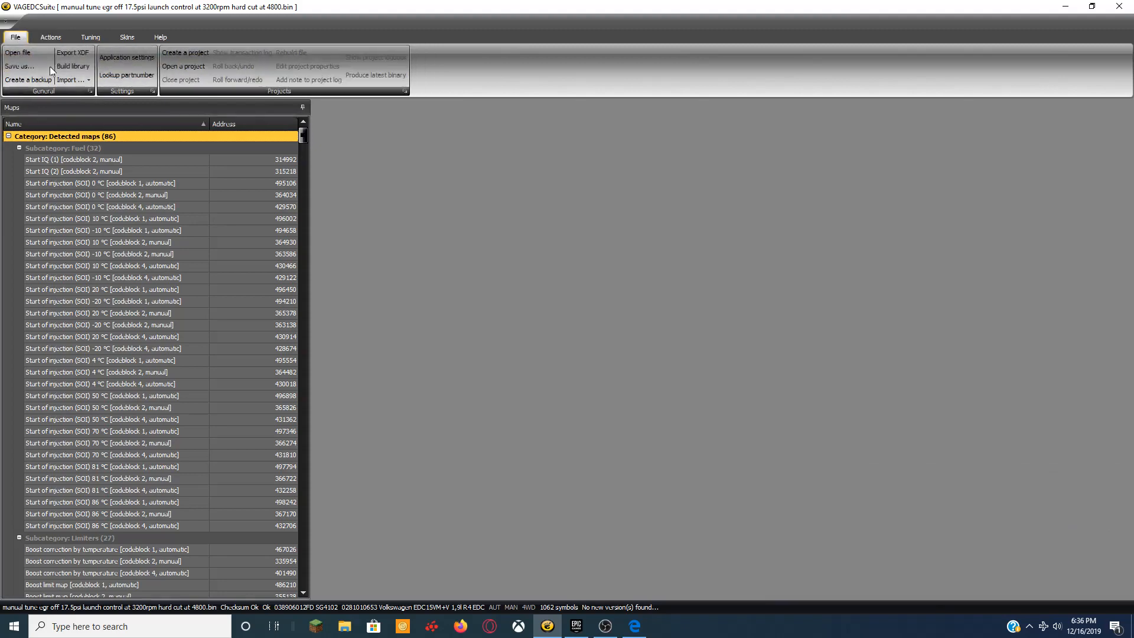
{"action": "left_click", "coordinate": [27, 66]}
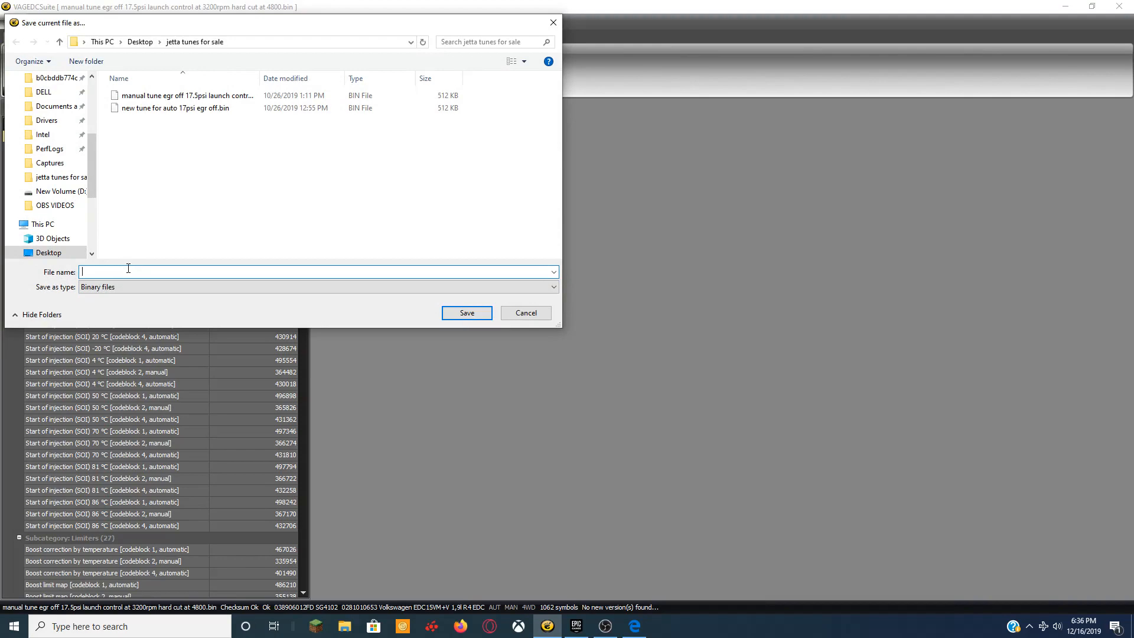
{"action": "type", "text": "tune test"}
{"action": "left_click", "coordinate": [478, 318]}
{"action": "left_click", "coordinate": [569, 347]}
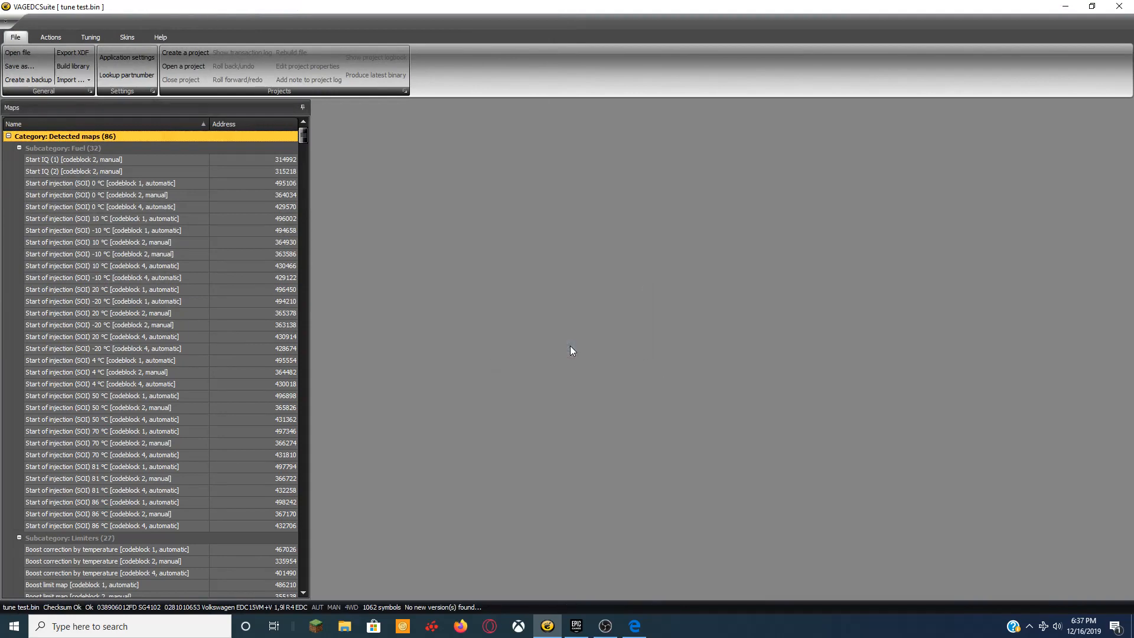
Verify that tune test.bin's checksums are correct (VAG_EDC15VM_V41) and dismiss the confirmation.
{"action": "left_click", "coordinate": [43, 40]}
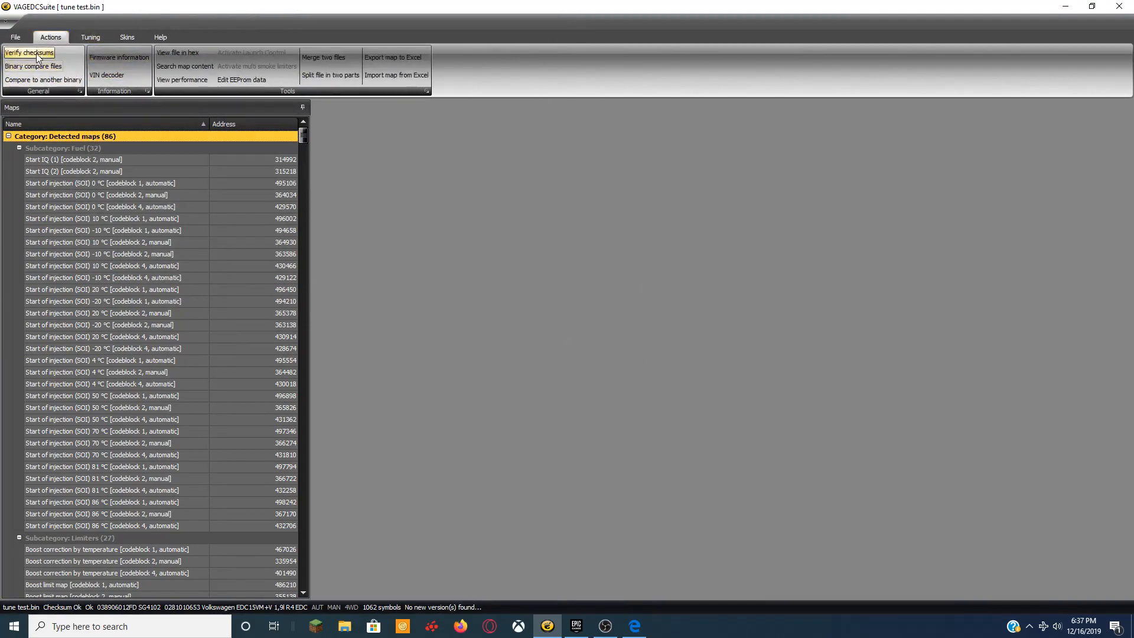
{"action": "left_click", "coordinate": [30, 52]}
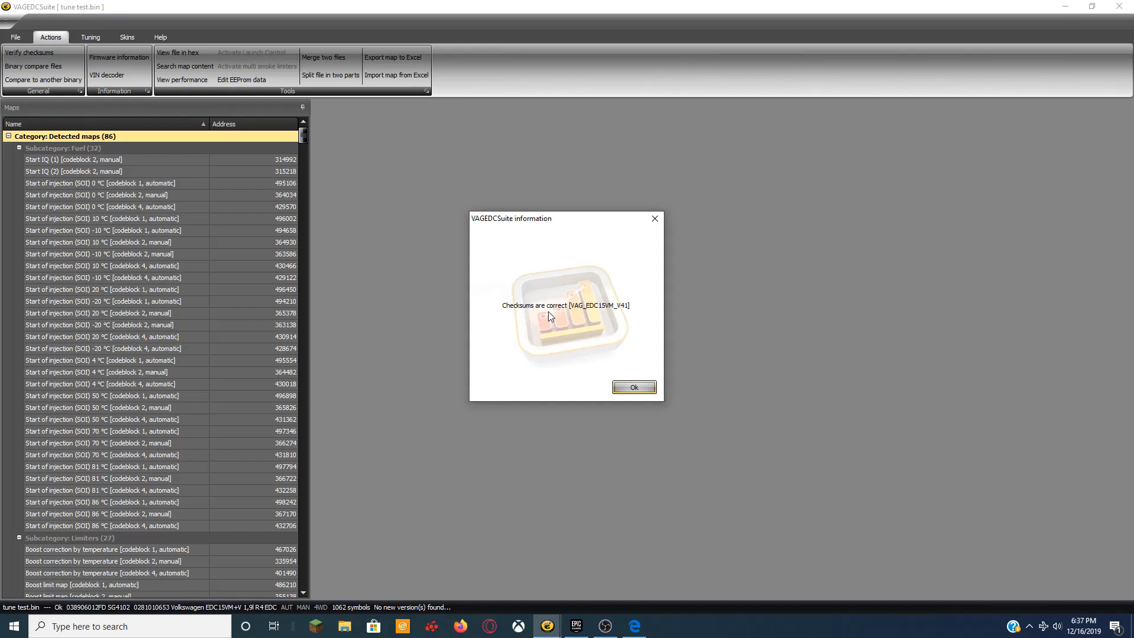
{"action": "left_click", "coordinate": [632, 387]}
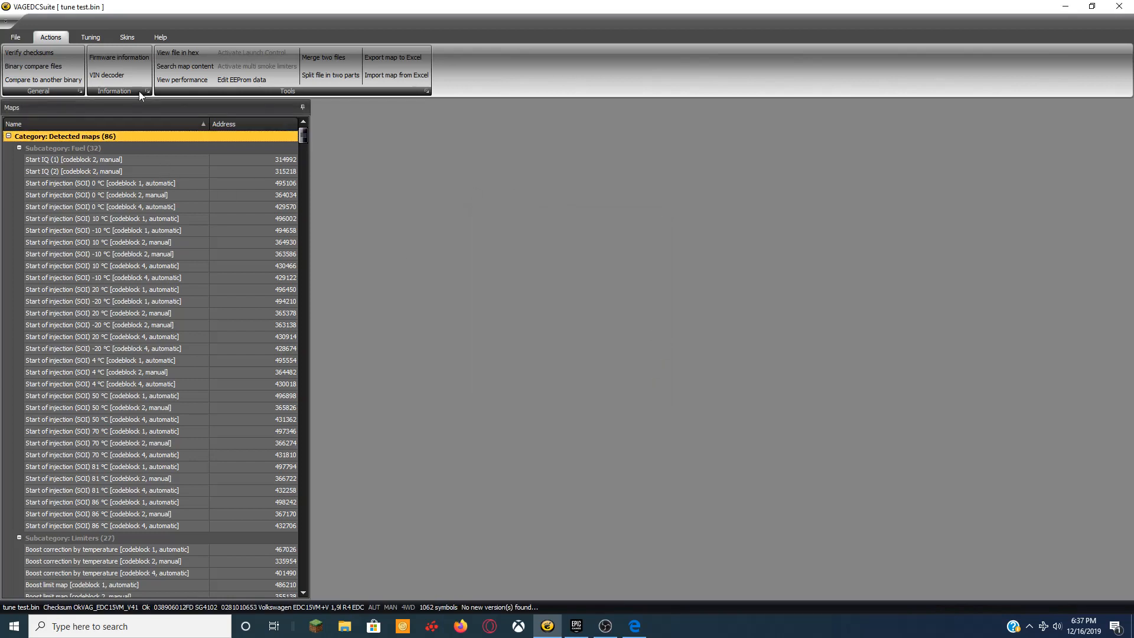
{"action": "left_click", "coordinate": [90, 37]}
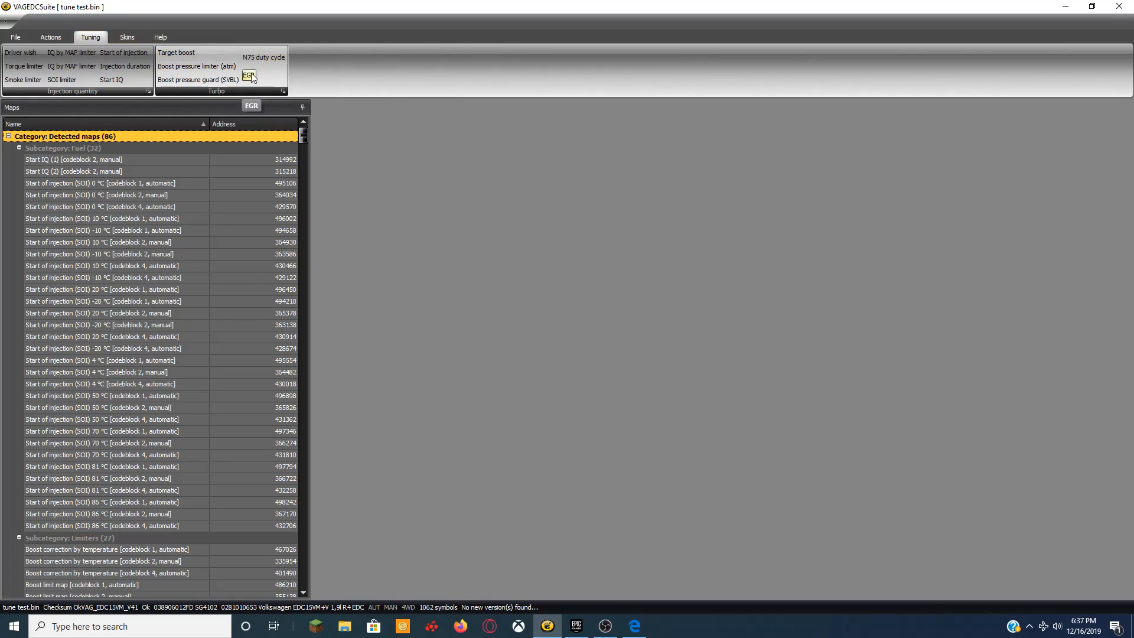
Load the file 'new tune for auto 17psi egr off.bin'.
{"action": "left_click", "coordinate": [15, 36]}
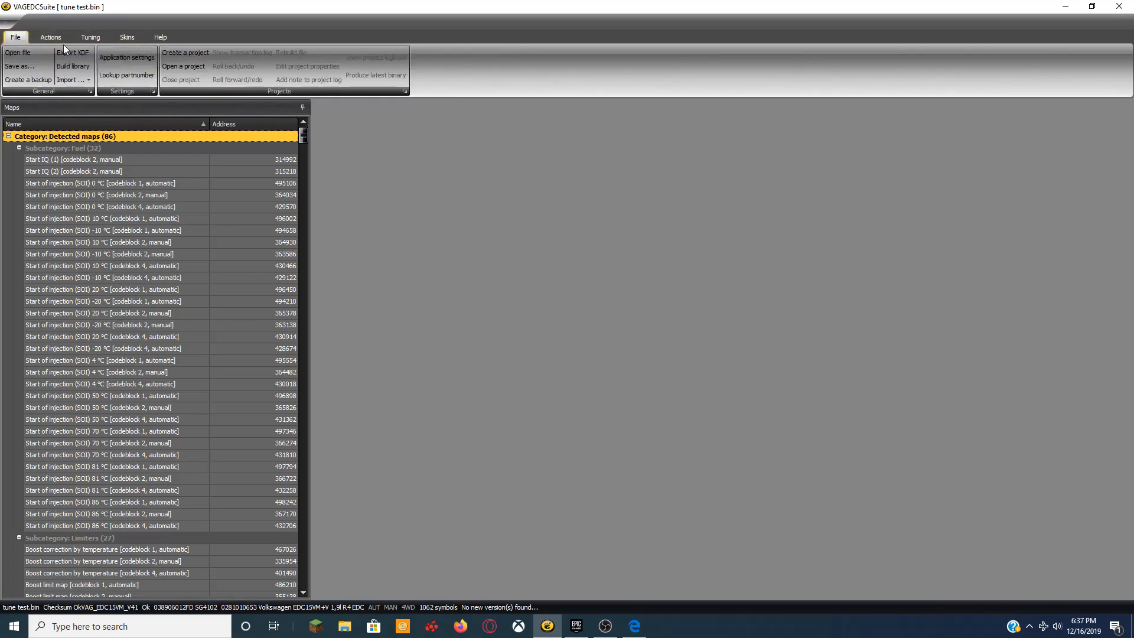
{"action": "left_click", "coordinate": [18, 52]}
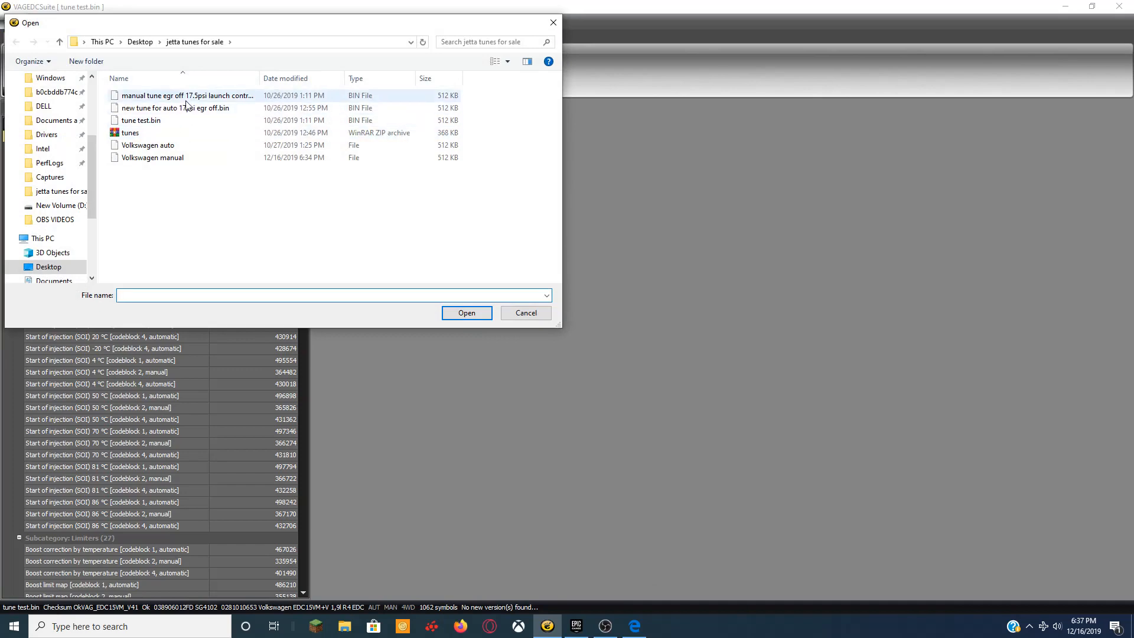
{"action": "left_click", "coordinate": [201, 109]}
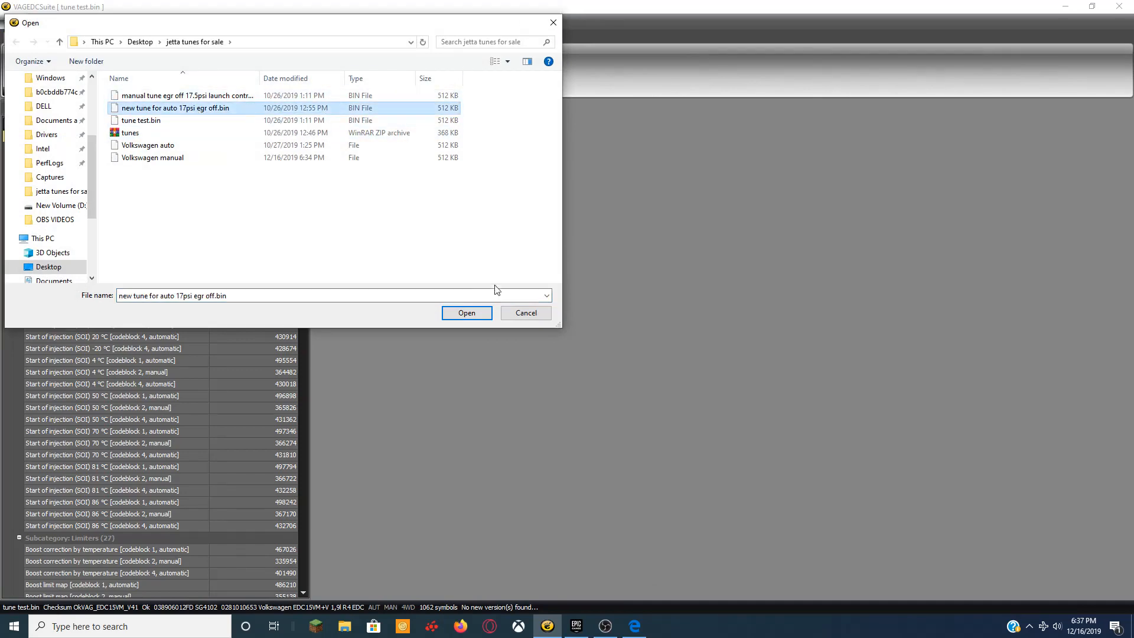
{"action": "left_click", "coordinate": [466, 313]}
Inspect the Driver wish, Torque limiter and Smoke limiter maps, closing each afterward.
{"action": "left_click", "coordinate": [91, 36]}
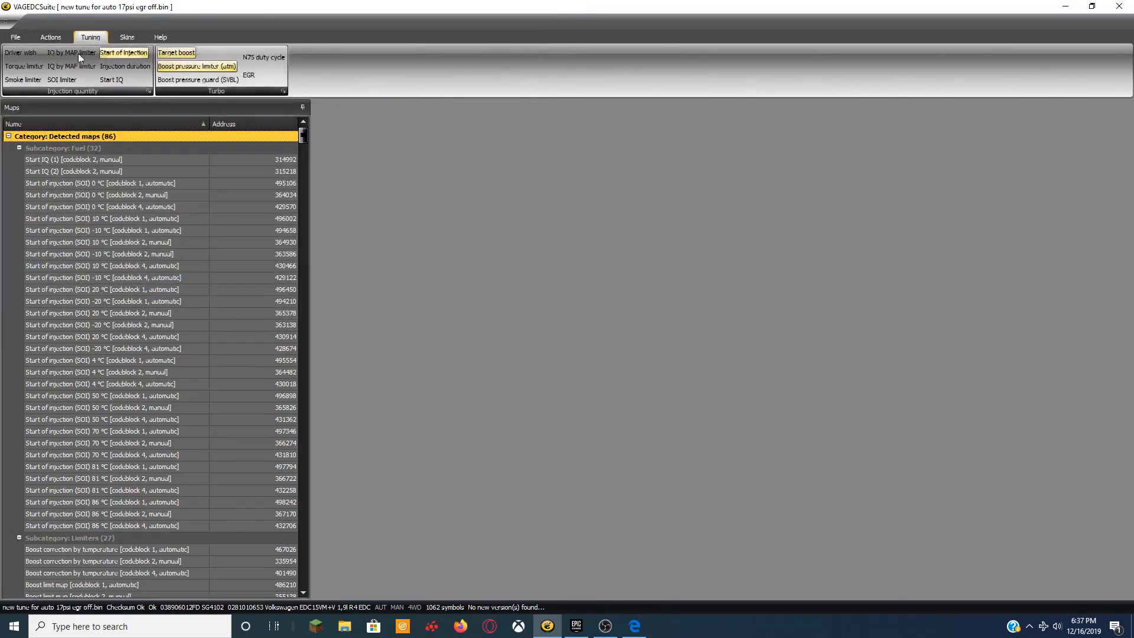
{"action": "left_click", "coordinate": [19, 53]}
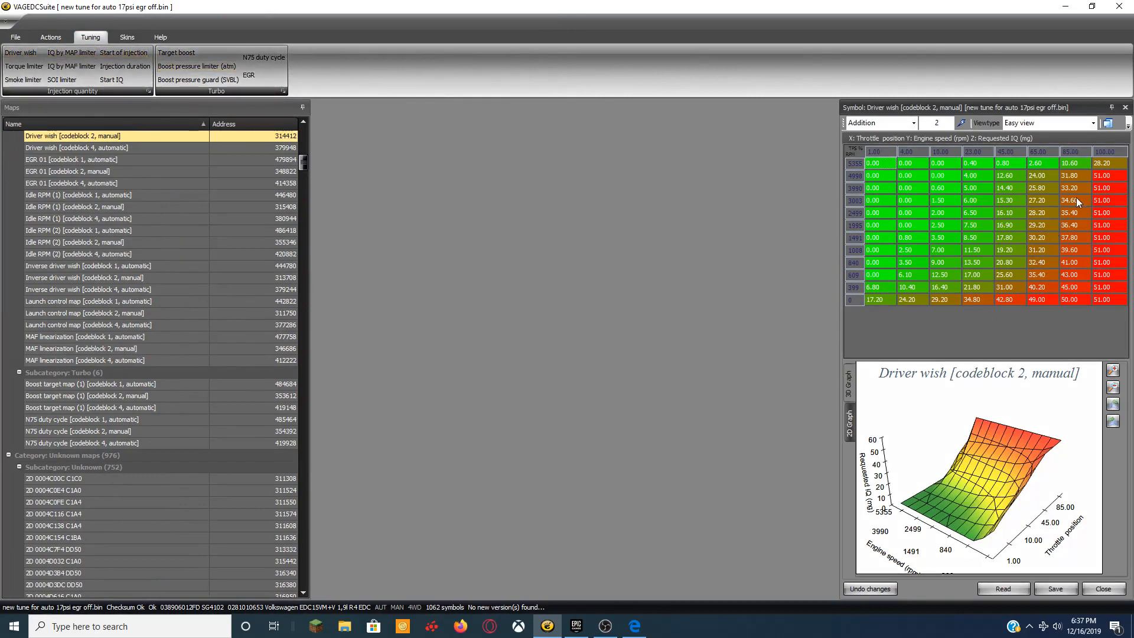
{"action": "left_click", "coordinate": [1125, 107]}
{"action": "left_click", "coordinate": [24, 66]}
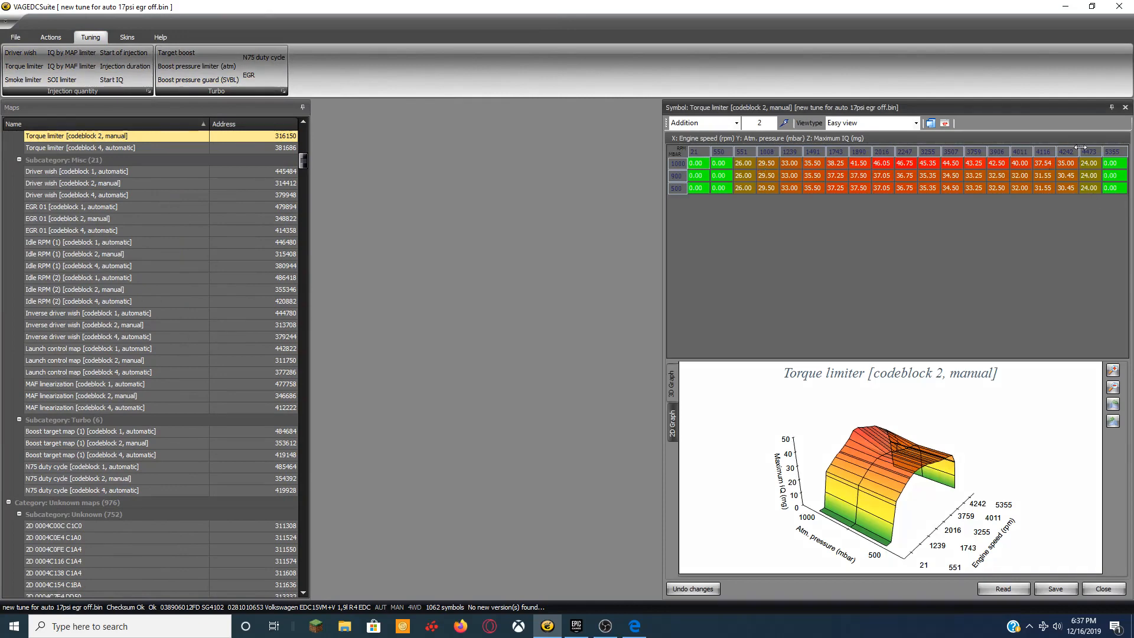
{"action": "left_click", "coordinate": [1124, 107]}
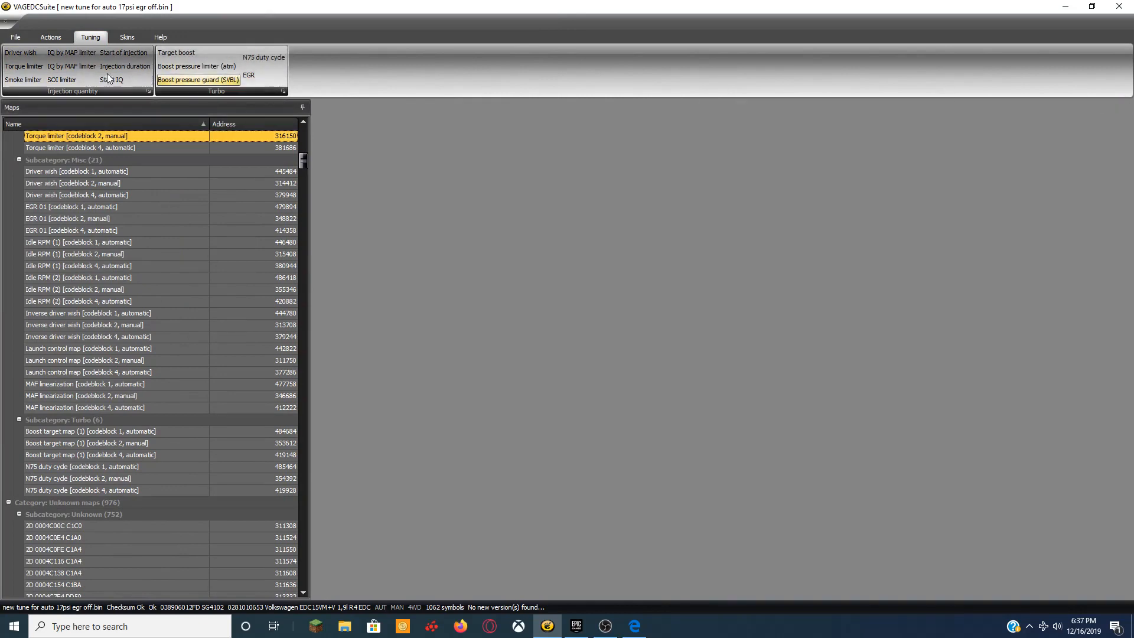
{"action": "left_click", "coordinate": [23, 80]}
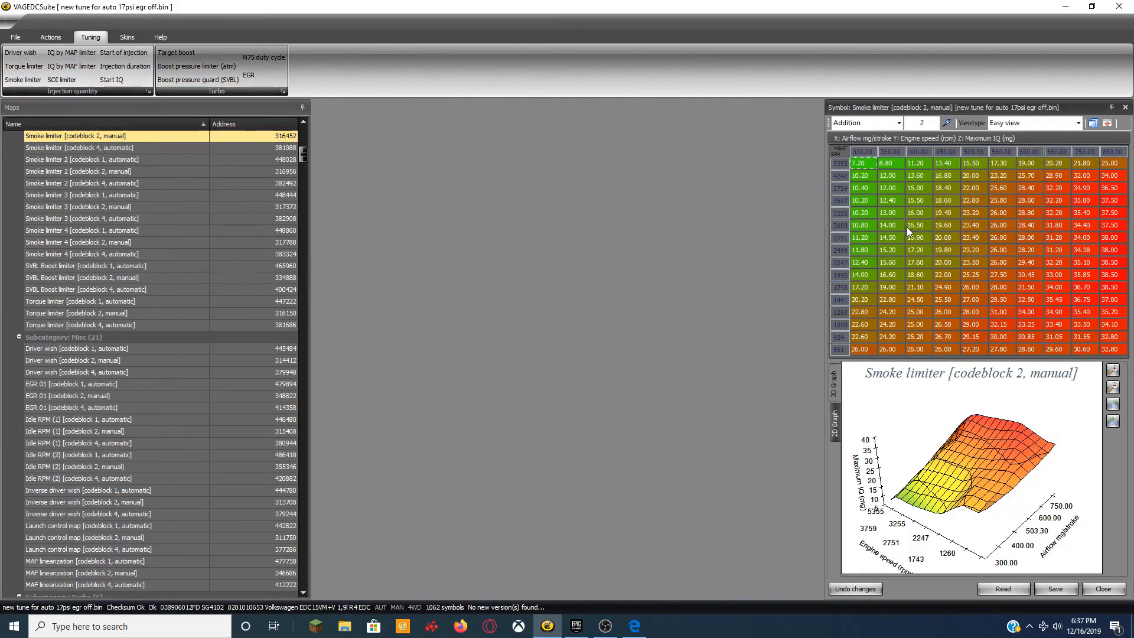
{"action": "left_click", "coordinate": [1124, 108]}
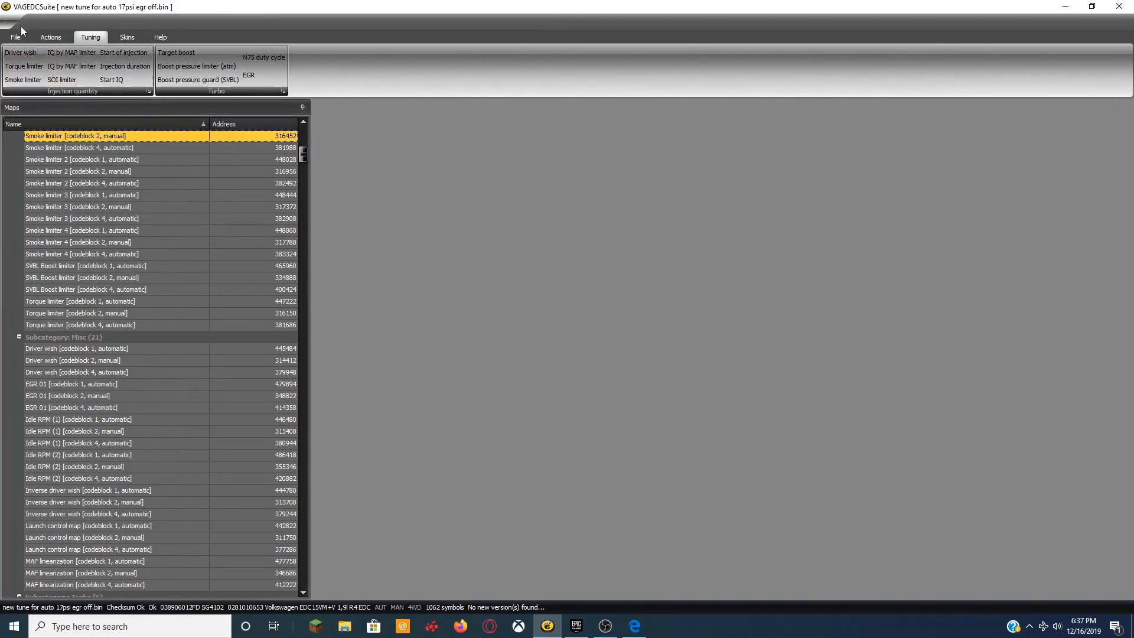